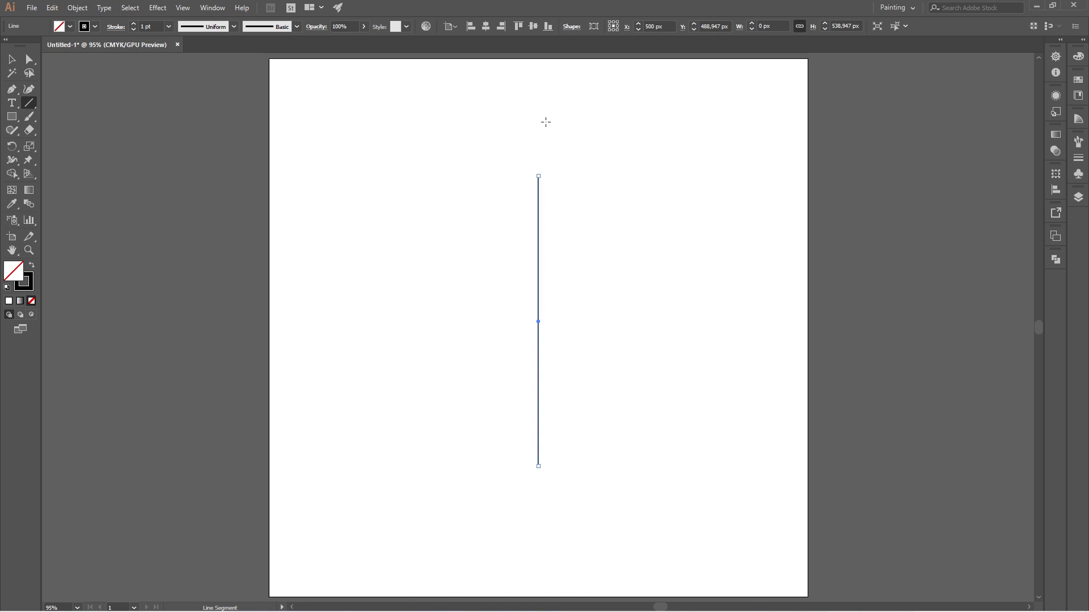
- Center the line vertically on the artboard and set its stroke weight to 0.5 pt
left_click(535, 26)
left_click(169, 26)
left_click(187, 51)
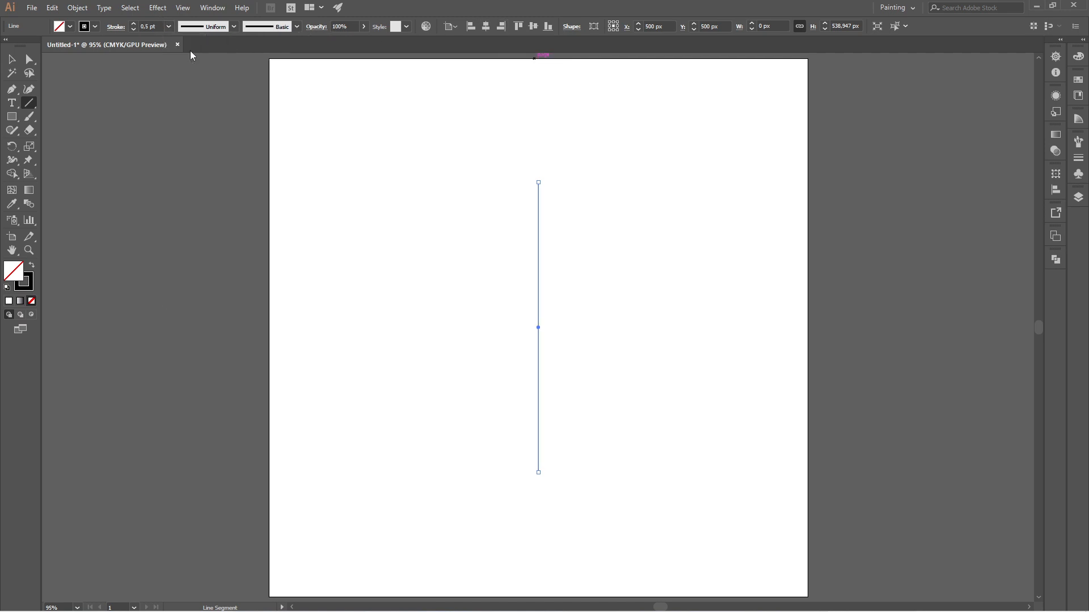
- Paste a copy of the vertical line in front and set the copy's X position to 515 px
left_click(52, 8)
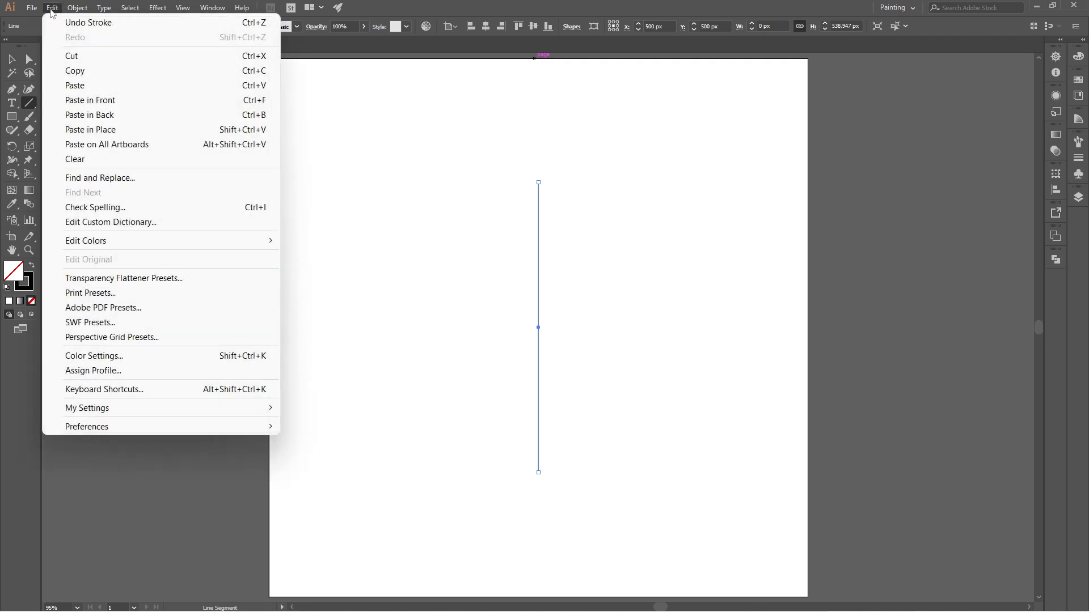
left_click(99, 70)
left_click(52, 7)
left_click(148, 101)
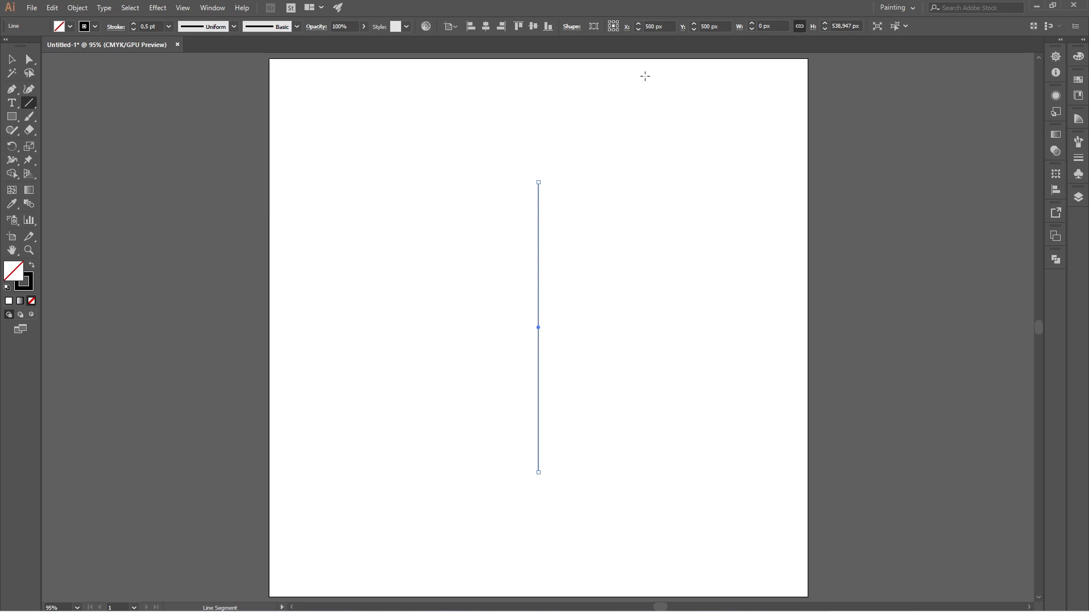
left_click(650, 27)
type("515")
key("Return")
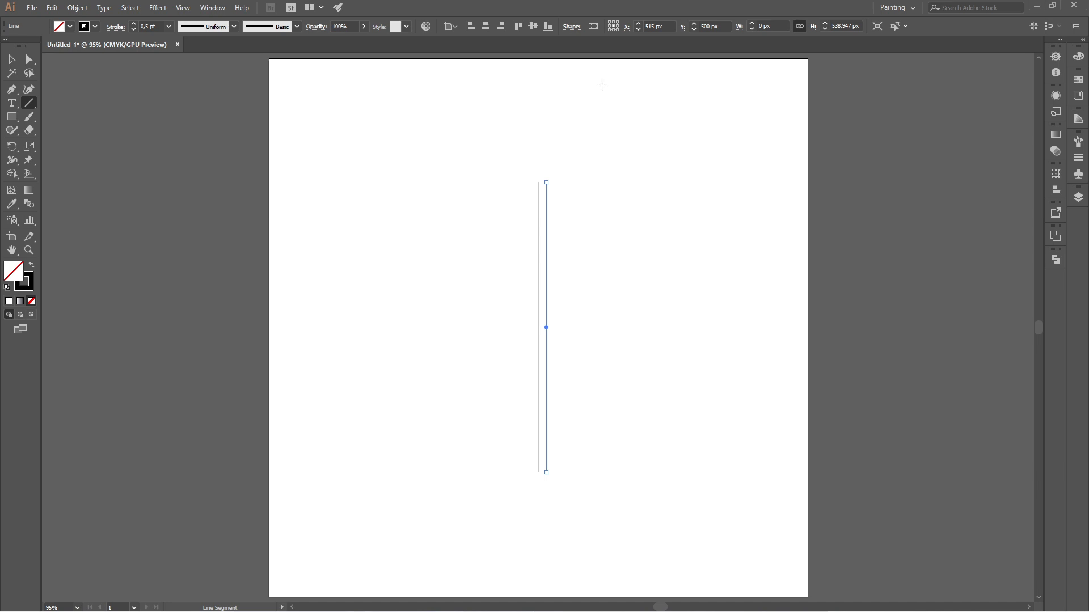
- Duplicate the original line onto the copy at 515 px and repeat the transform rightward until ten evenly spaced vertical lines exist
left_click(12, 60)
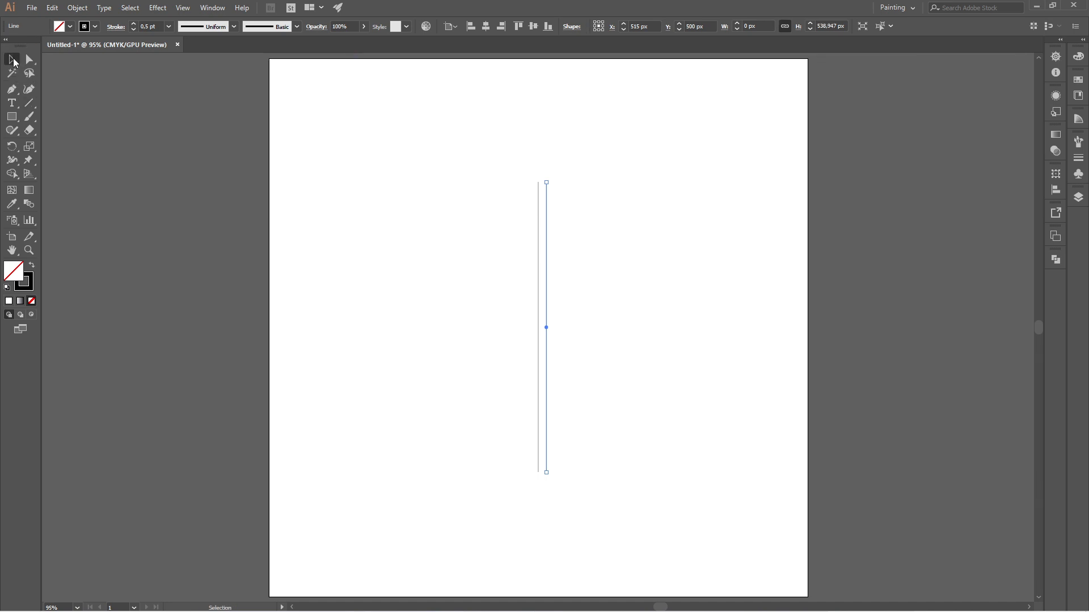
left_click(539, 296)
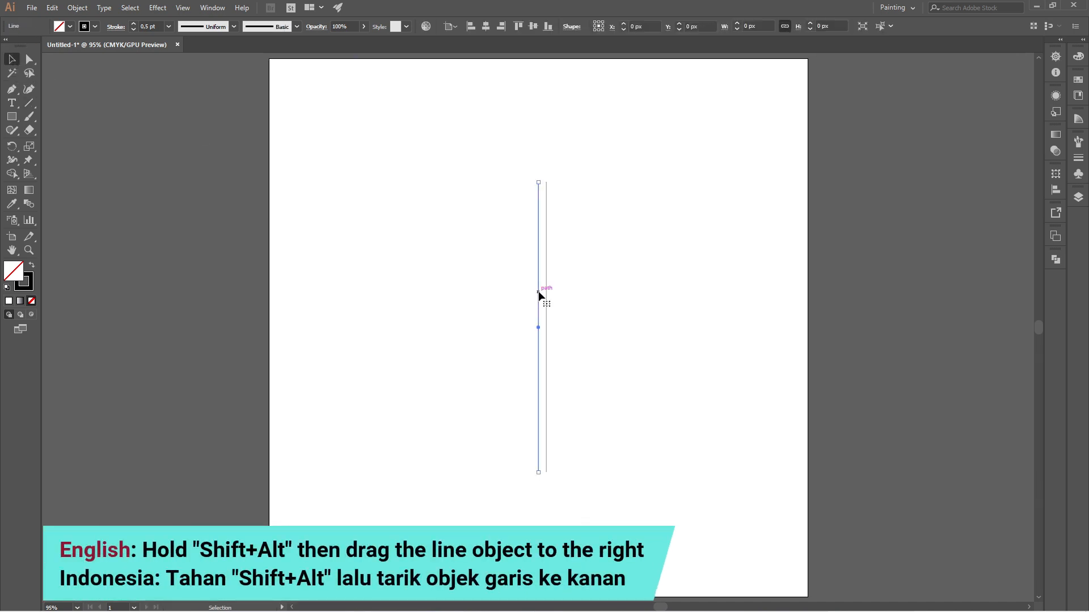
left_click_drag(537, 309, 547, 314)
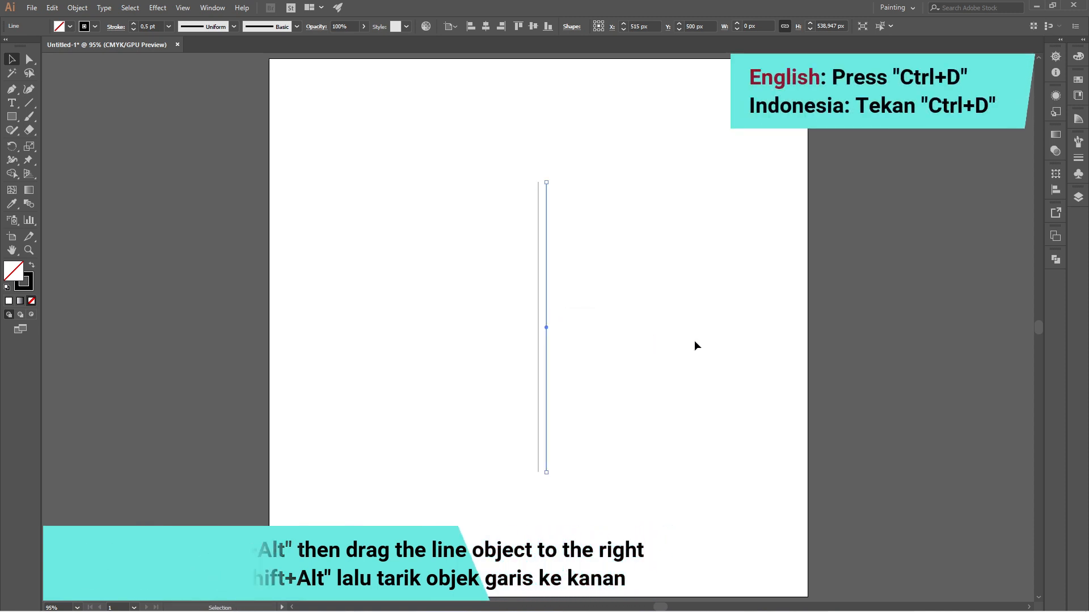
key("ctrl")
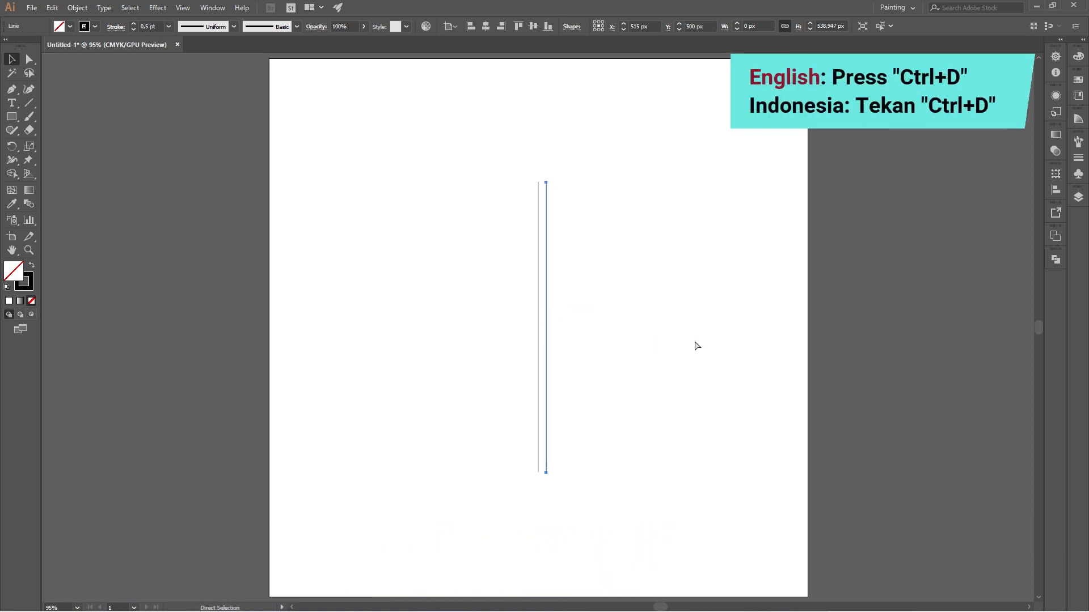
key("ctrl+d")
key("ctrl+d")
key("ctrl+d")
key("ctrl+d")
key("ctrl+d")
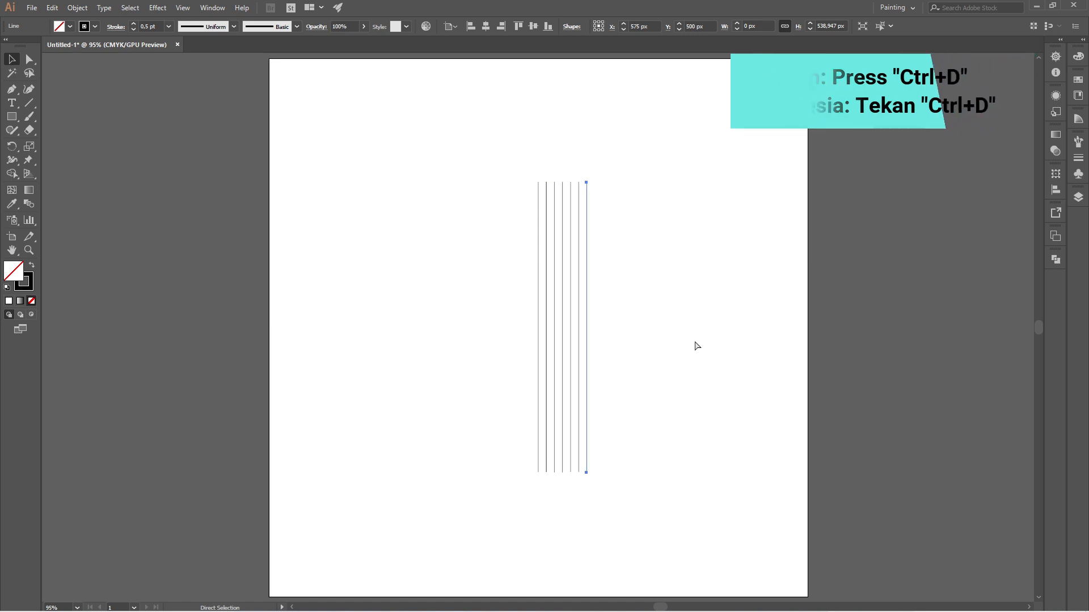
key("ctrl+d")
key("ctrl+d")
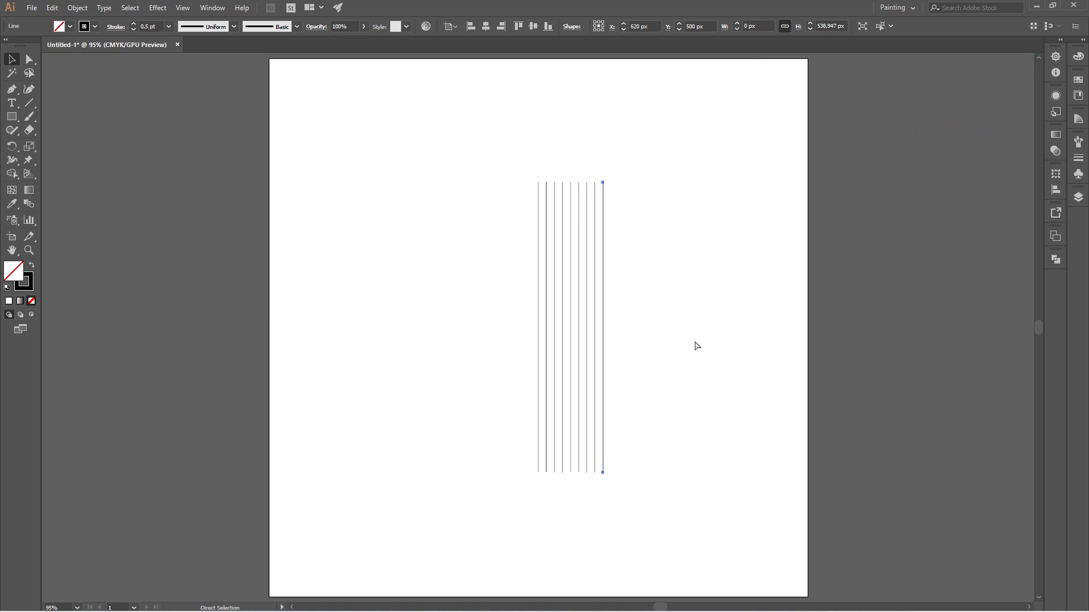
key("ctrl+d")
- Delete the extra line that overlaps the second vertical line
left_click(695, 343)
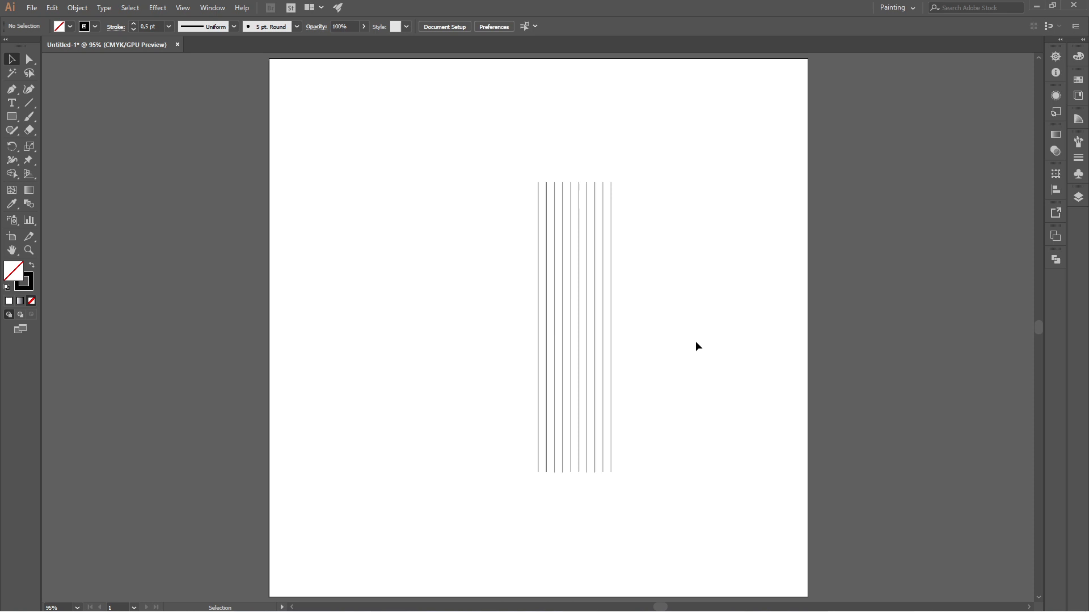
left_click(547, 332)
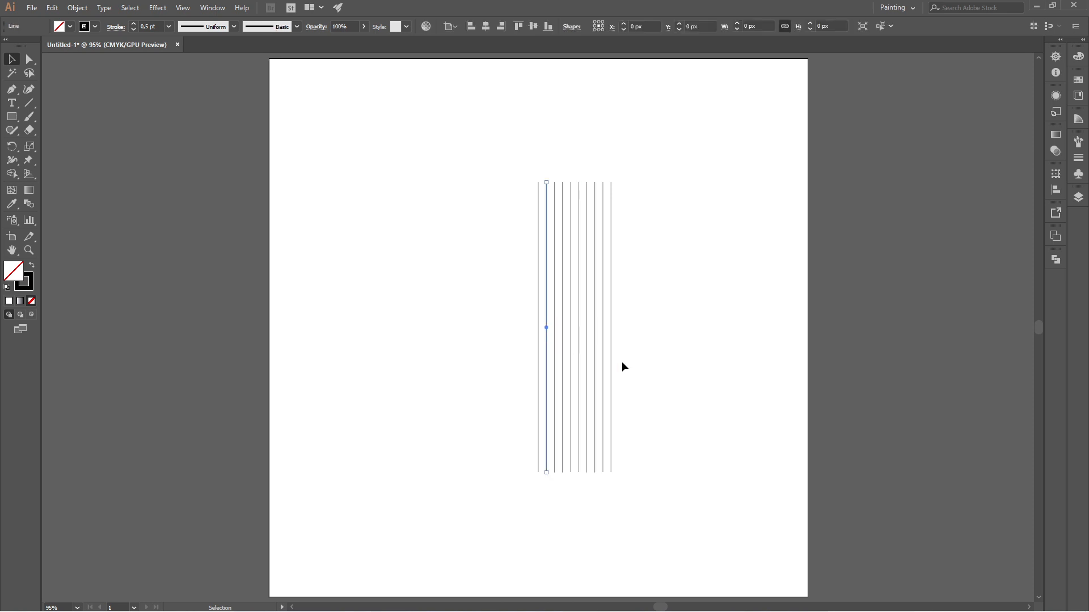
left_click(688, 387)
- Group all the vertical lines and center the group horizontally on the artboard
left_click_drag(497, 150, 628, 219)
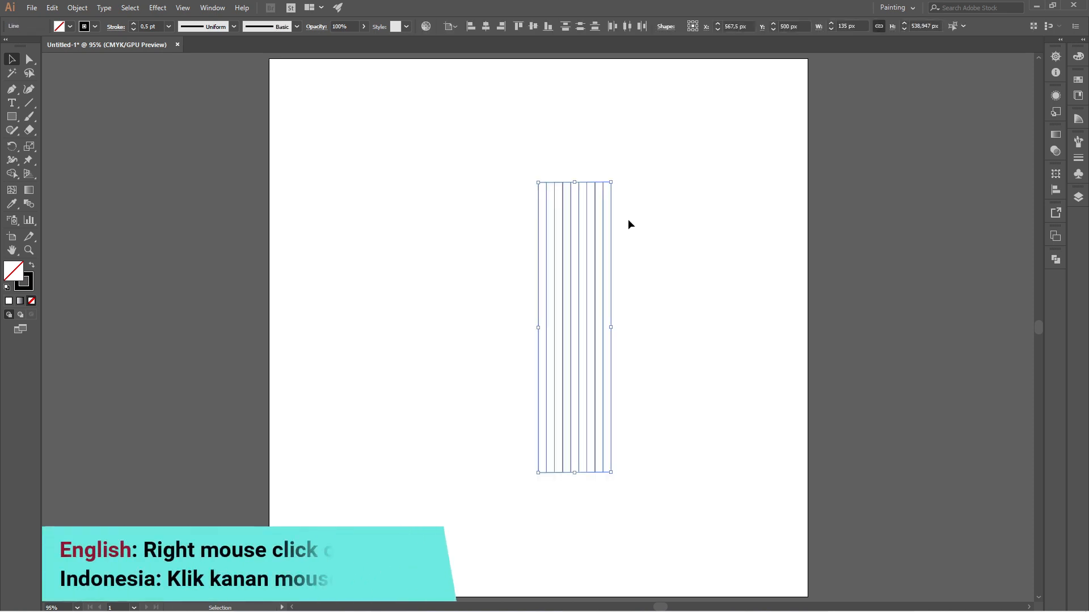
right_click(611, 219)
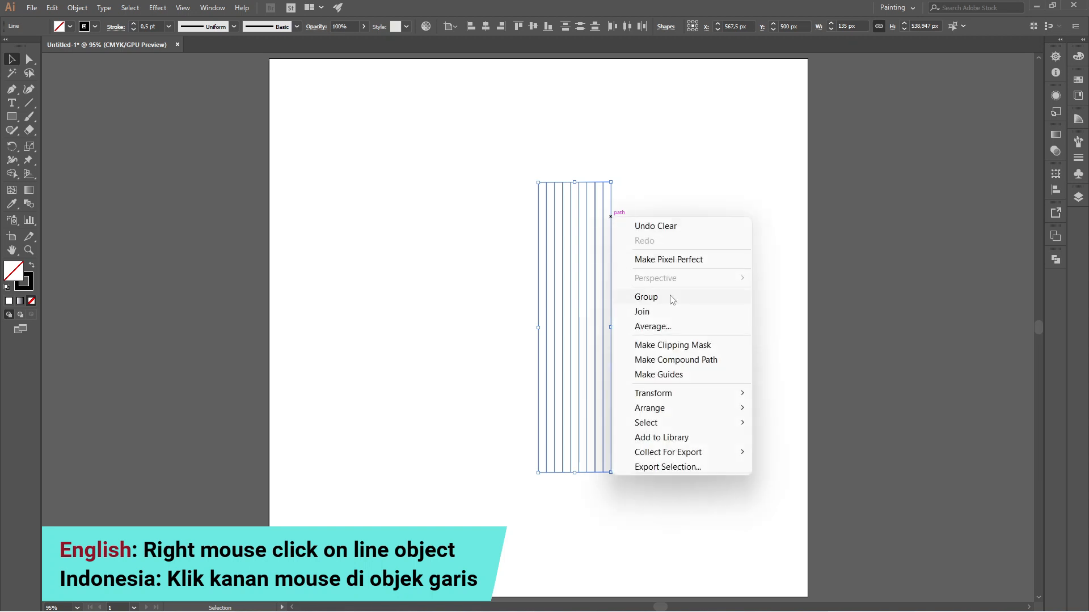
left_click(702, 302)
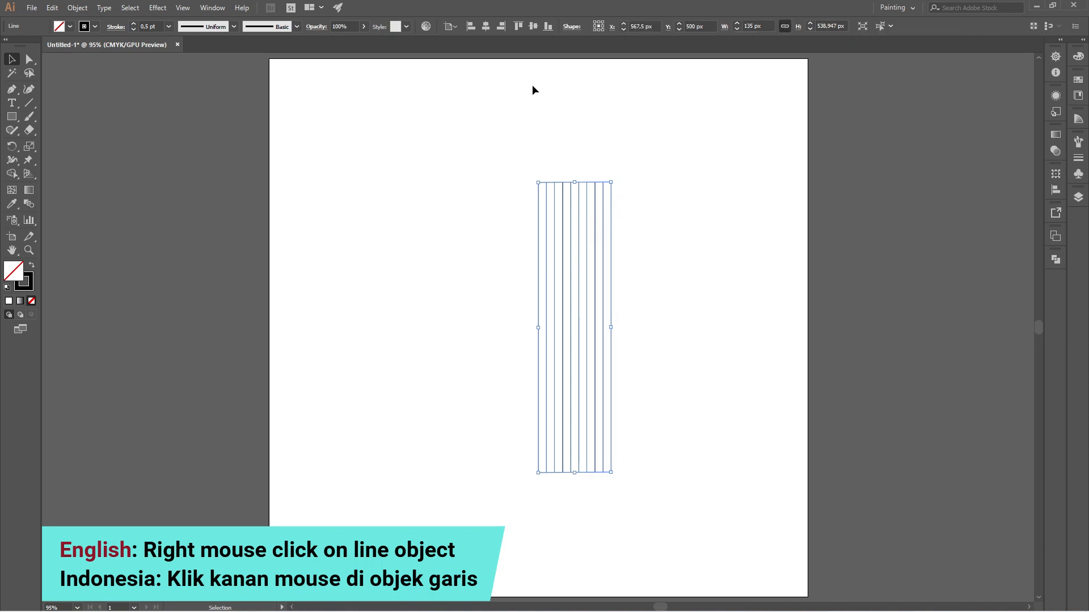
left_click(491, 31)
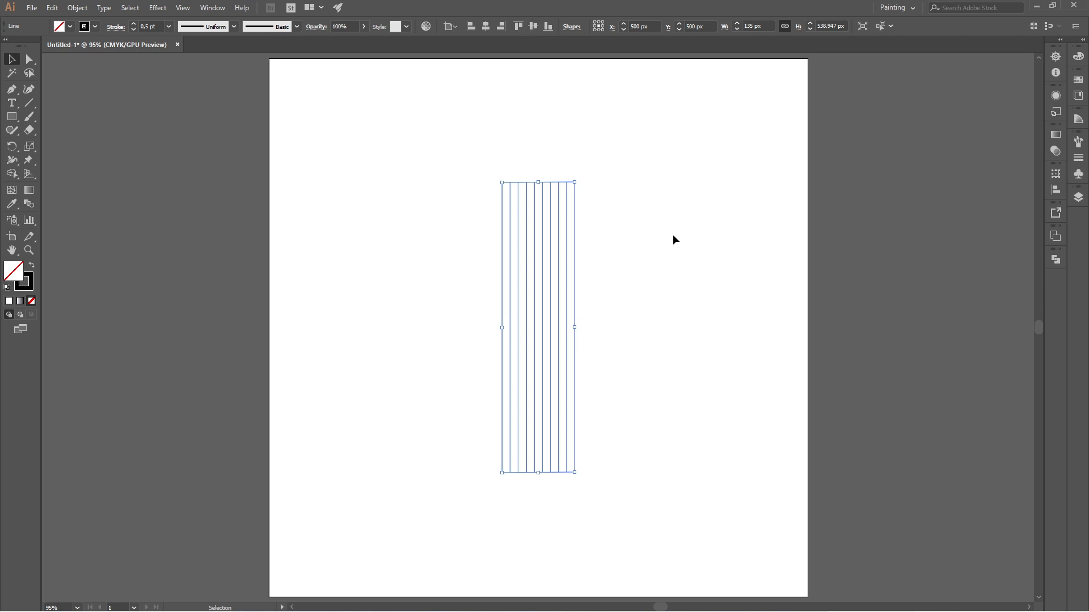
- Add a rotated copy of the line group, perpendicular to the original, so that horizontal lines cross the vertical ones
double_click(12, 147)
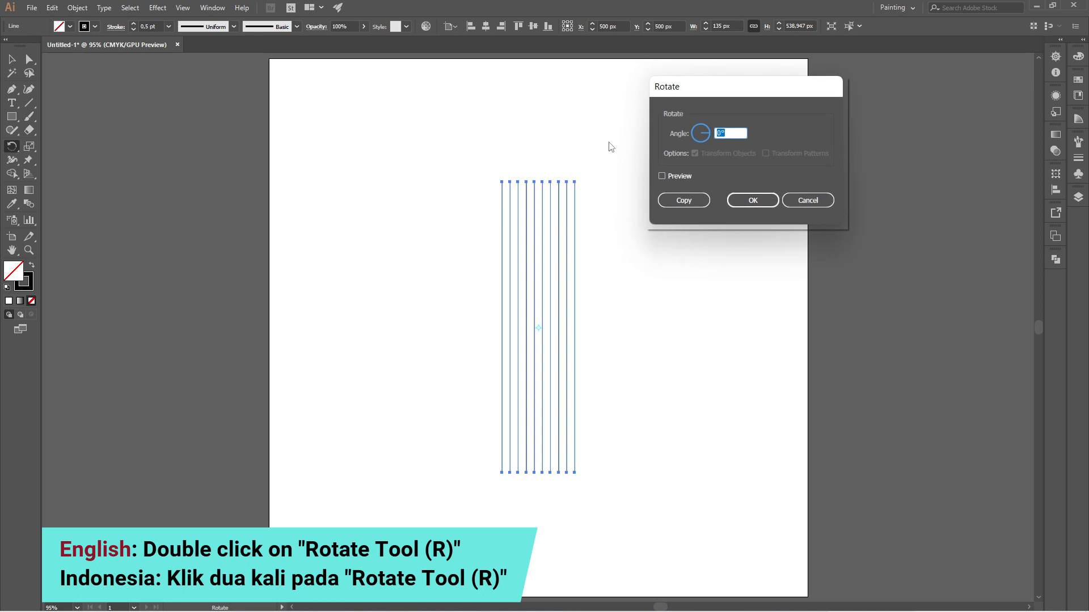
left_click(702, 205)
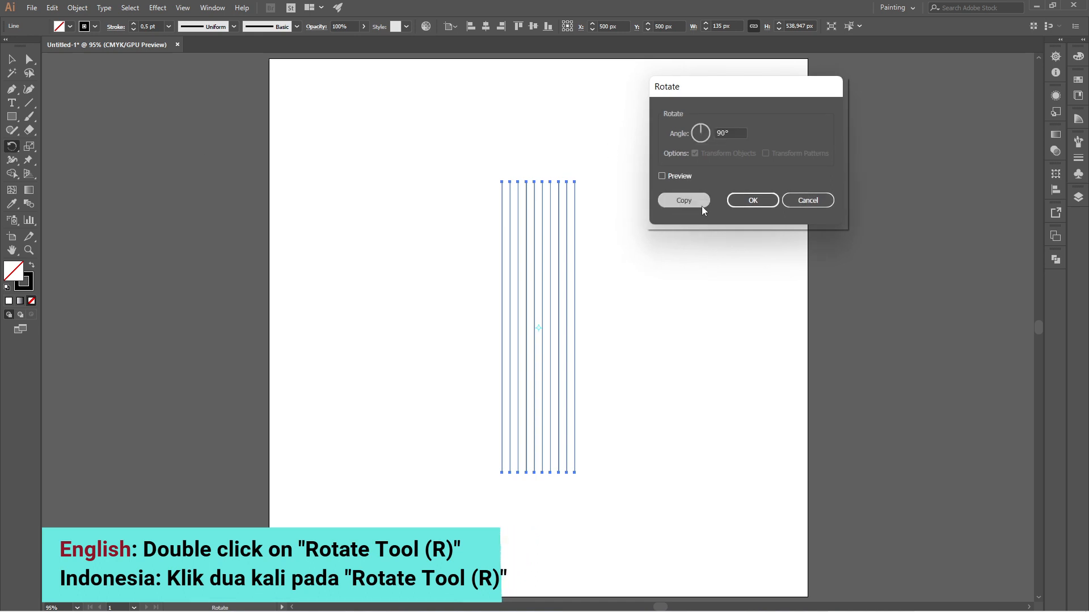
left_click(17, 64)
left_click(390, 136)
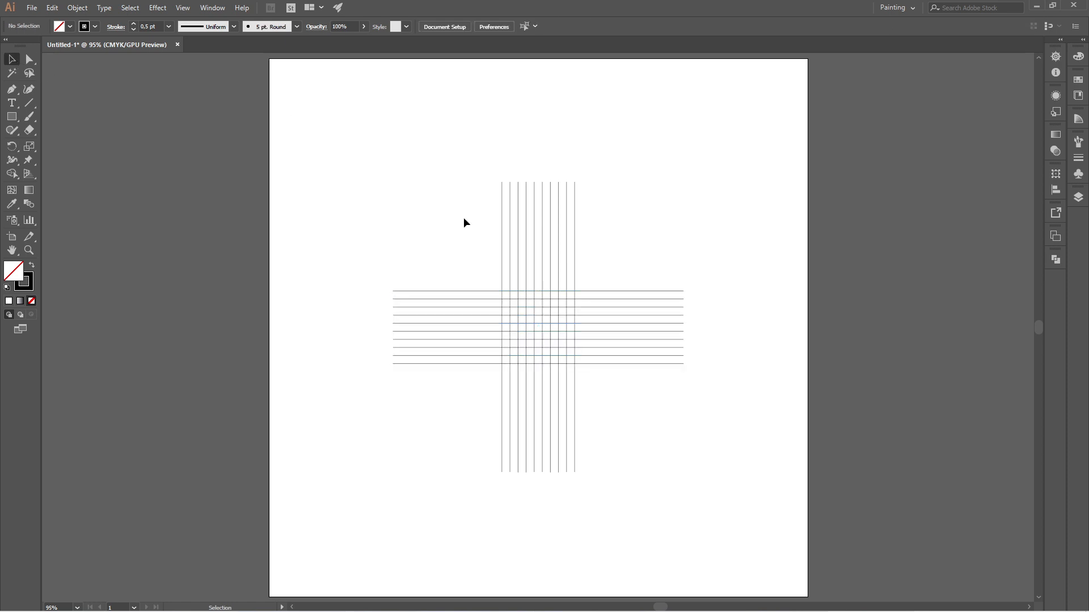
- Draw a 45 px circle spanning three by three cells in the upper-left corner of the crossing grid
left_click_drag(437, 211, 669, 430)
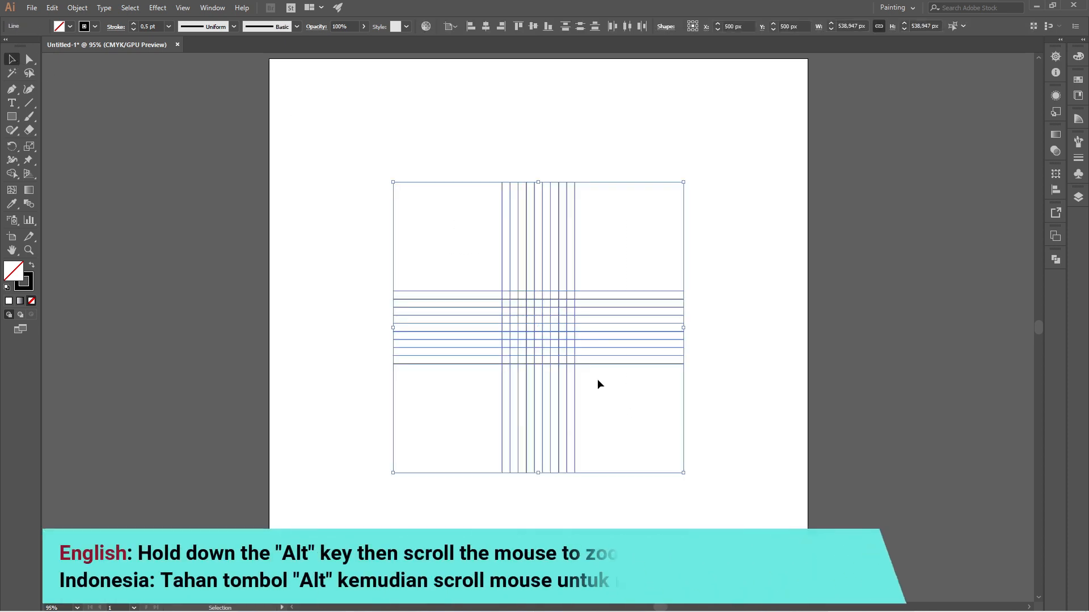
scroll(536, 316, "up", 5)
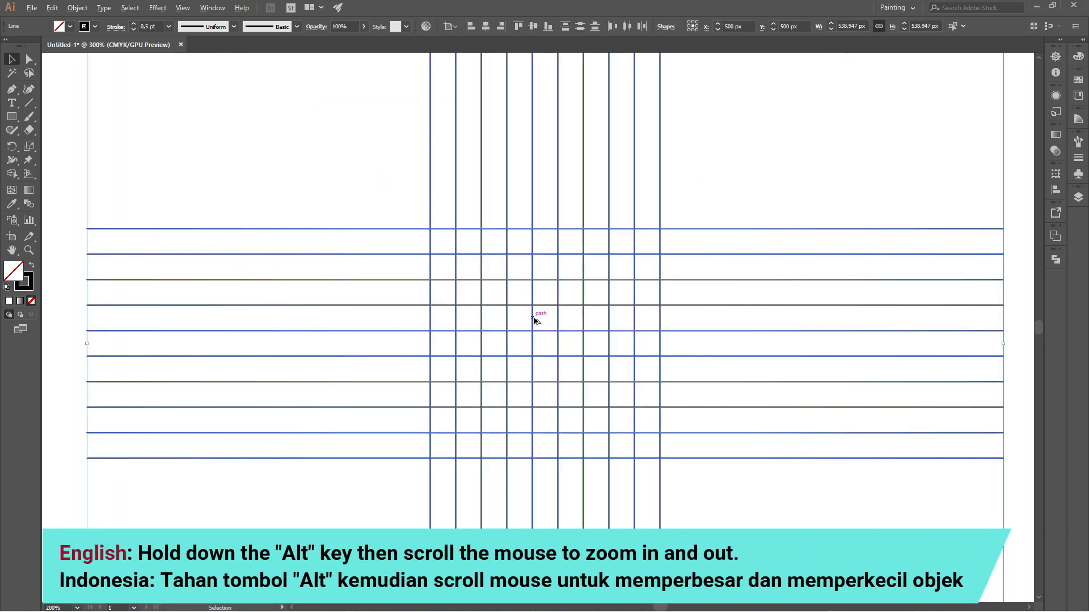
left_click(735, 169)
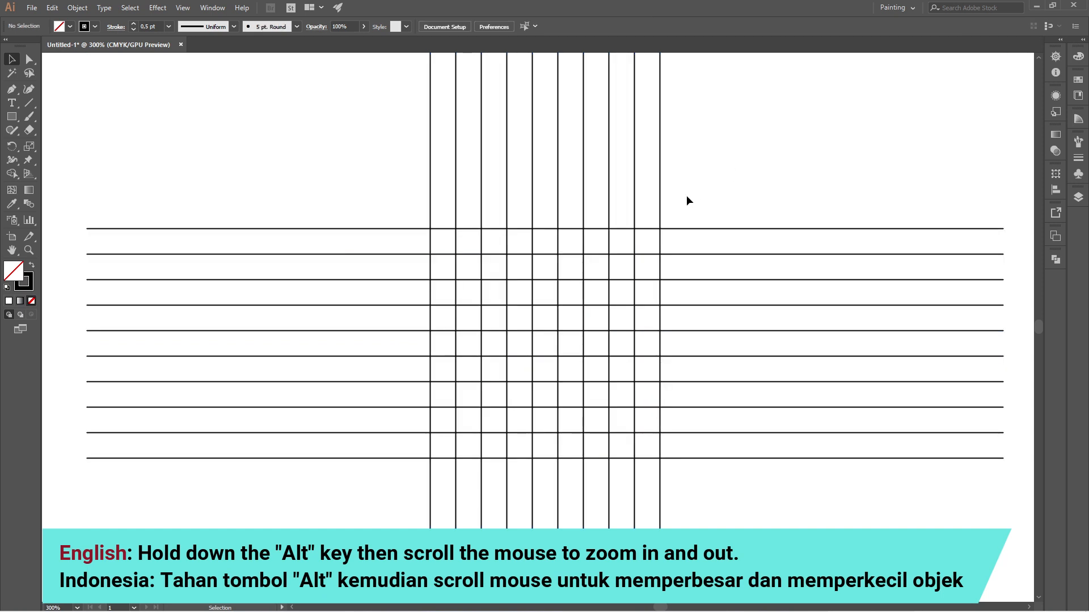
left_click(18, 117)
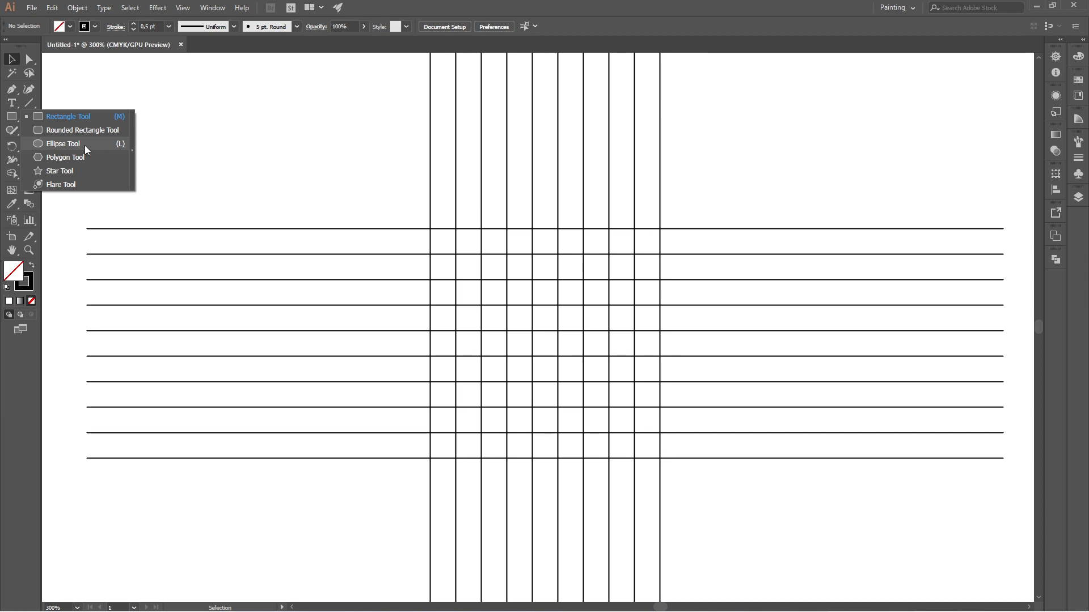
left_click(68, 143)
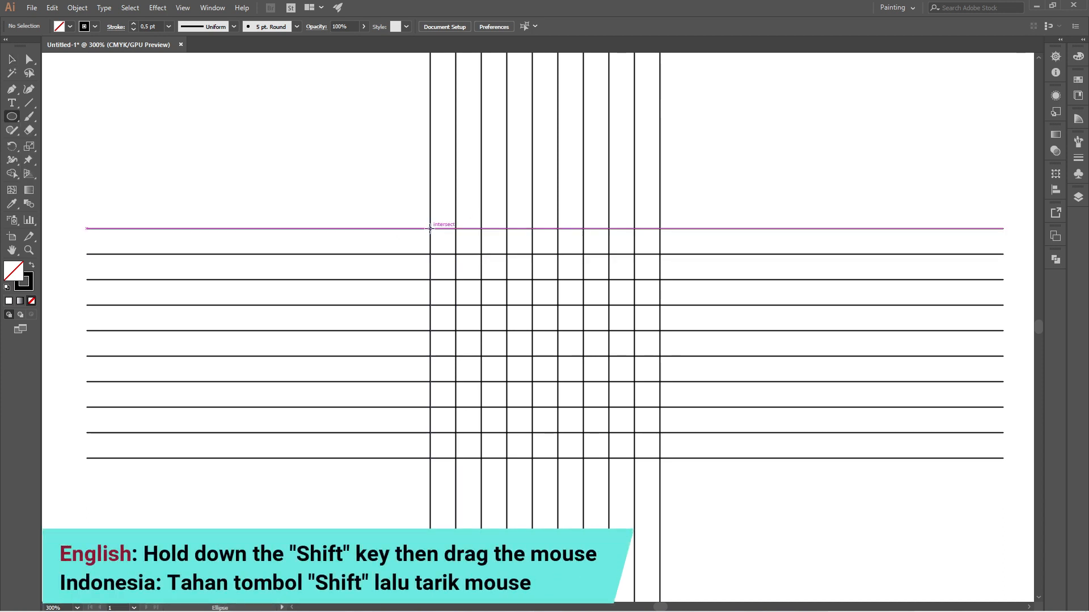
left_click_drag(429, 229, 481, 279)
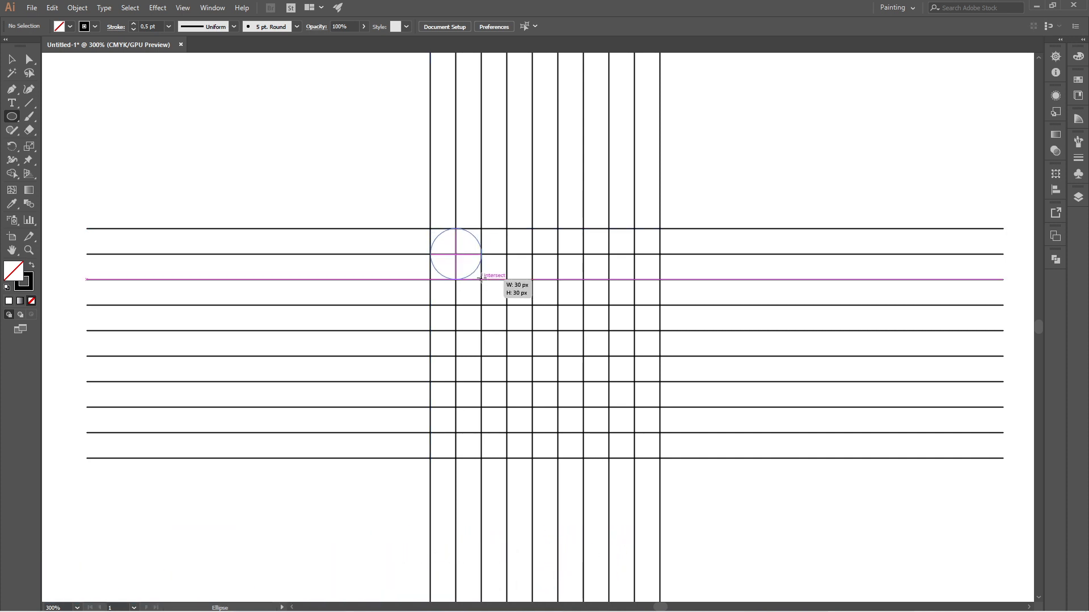
left_click_drag(481, 279, 507, 302)
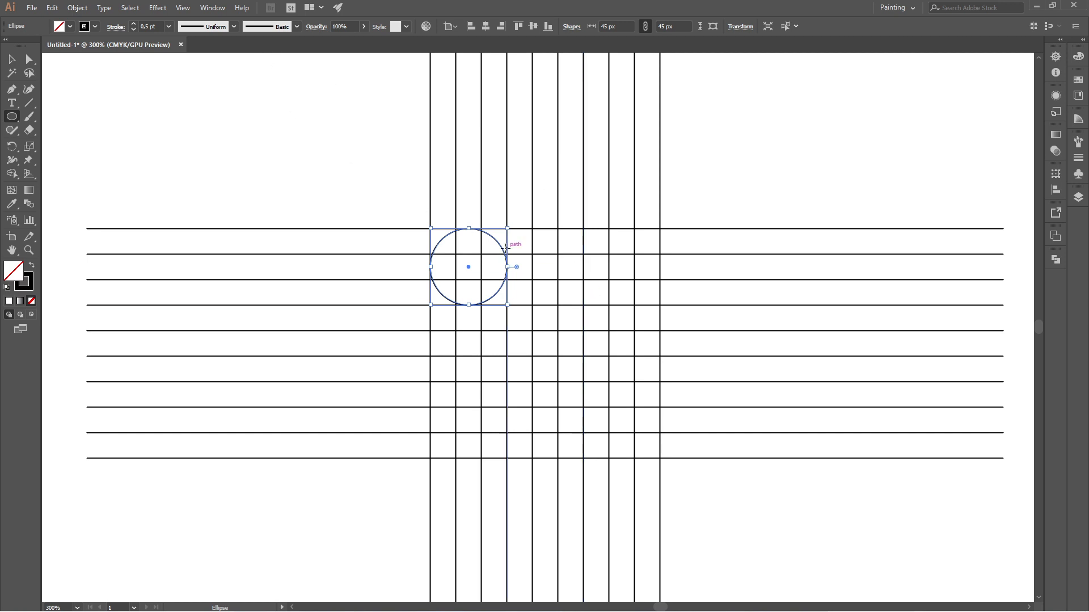
- Paste a copy of the circle in front and scale it down about its center to 15 px
left_click(51, 8)
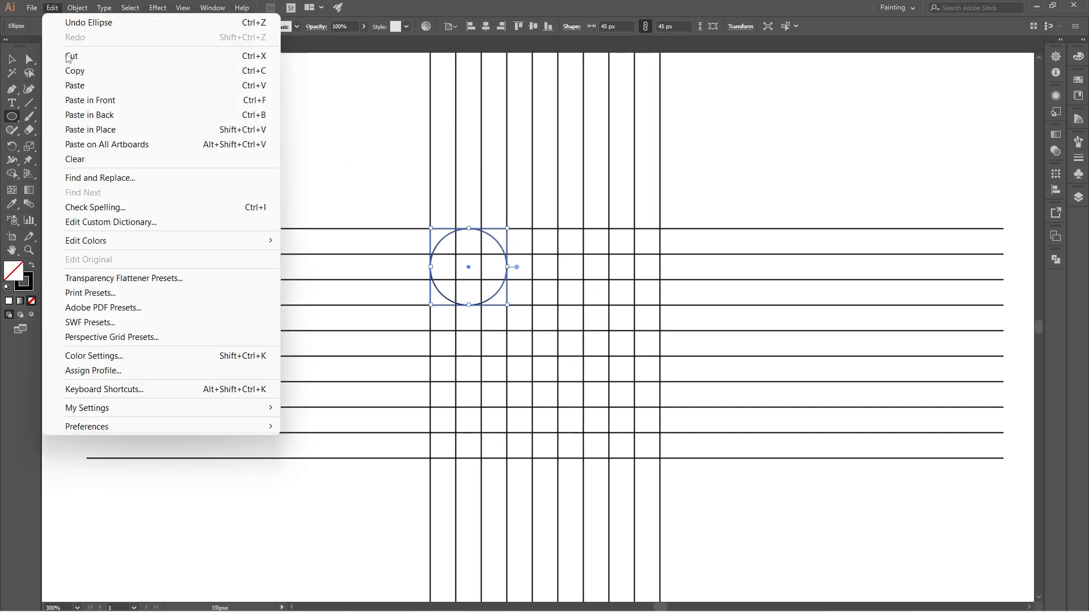
left_click(98, 73)
left_click(51, 8)
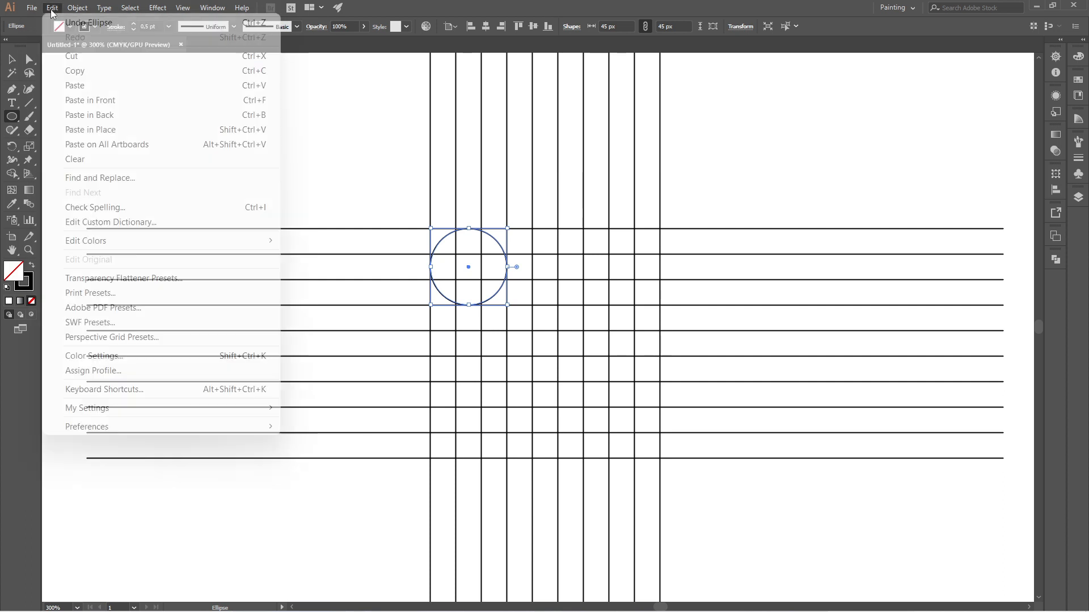
left_click(98, 100)
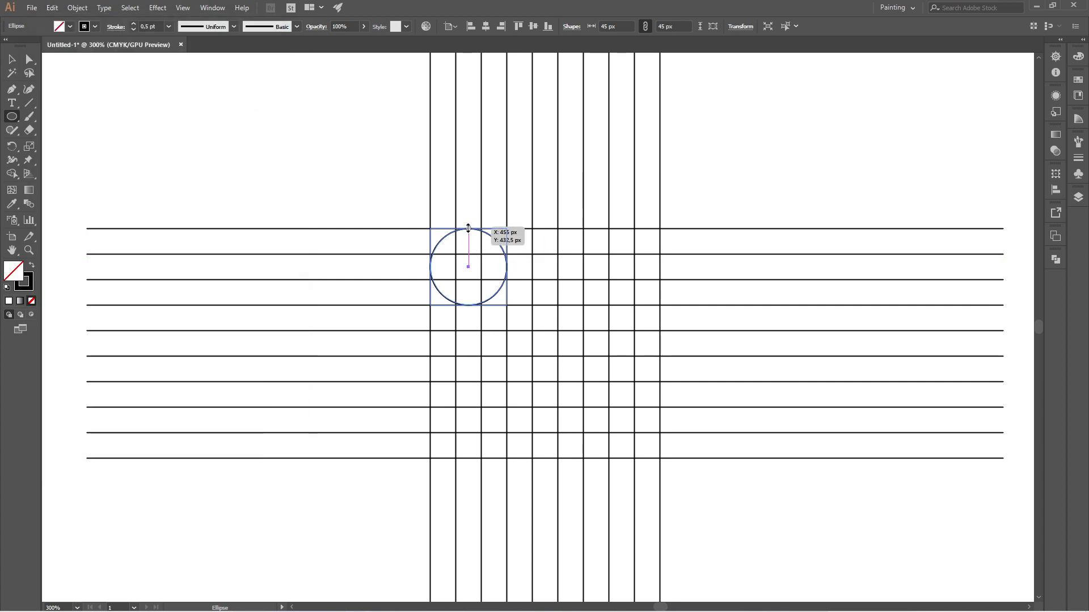
left_click_drag(467, 228, 471, 255)
left_click(11, 59)
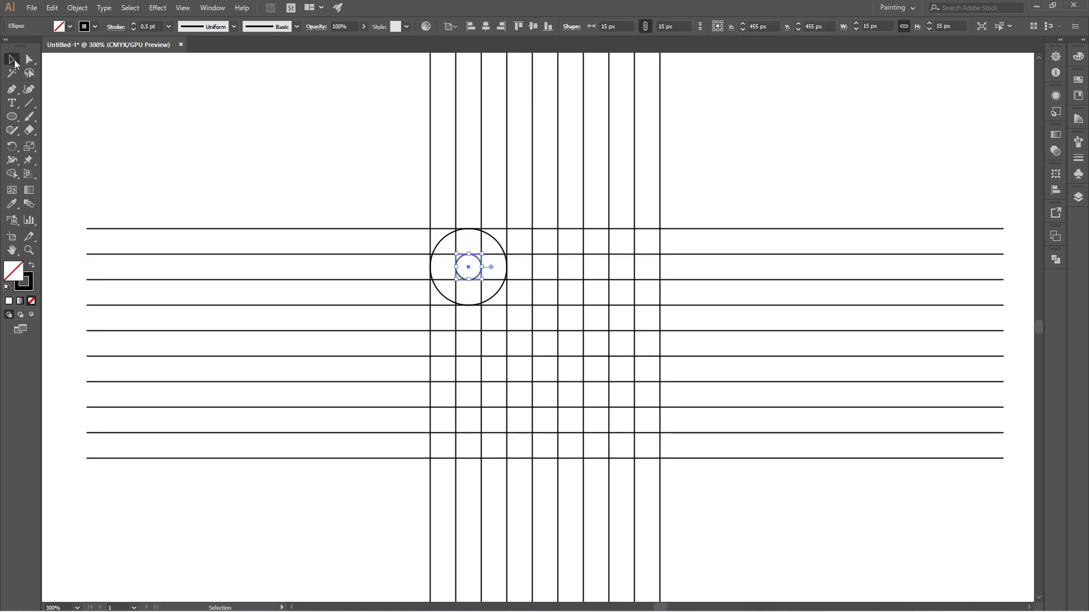
left_click(206, 121)
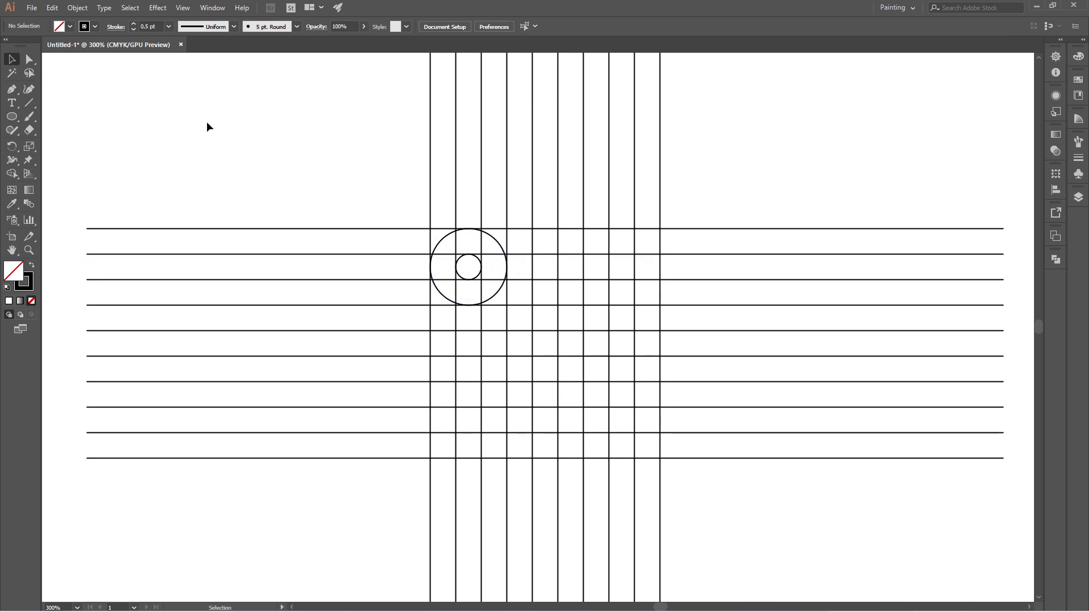
- Paste a copy of the two concentric circles in front and move it to the upper-right corner of the grid
left_click(474, 230)
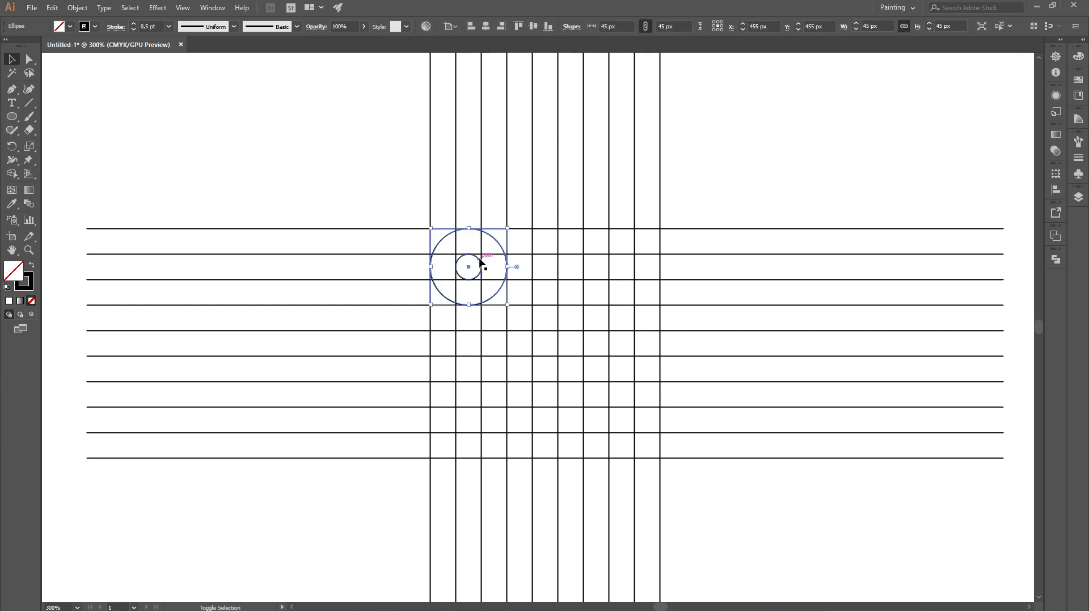
left_click(481, 264, "shift")
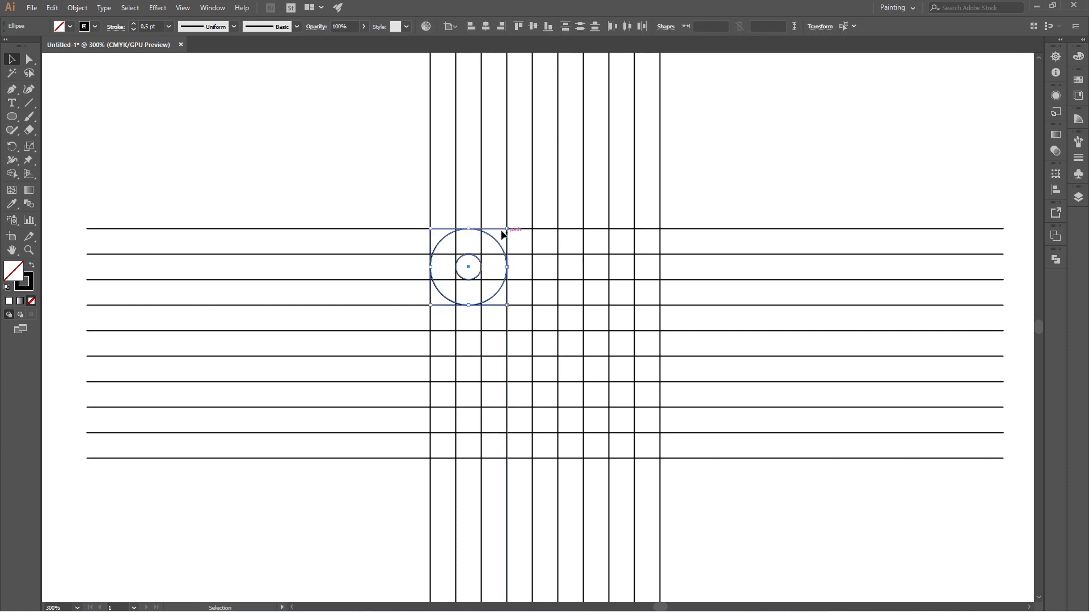
left_click(53, 10)
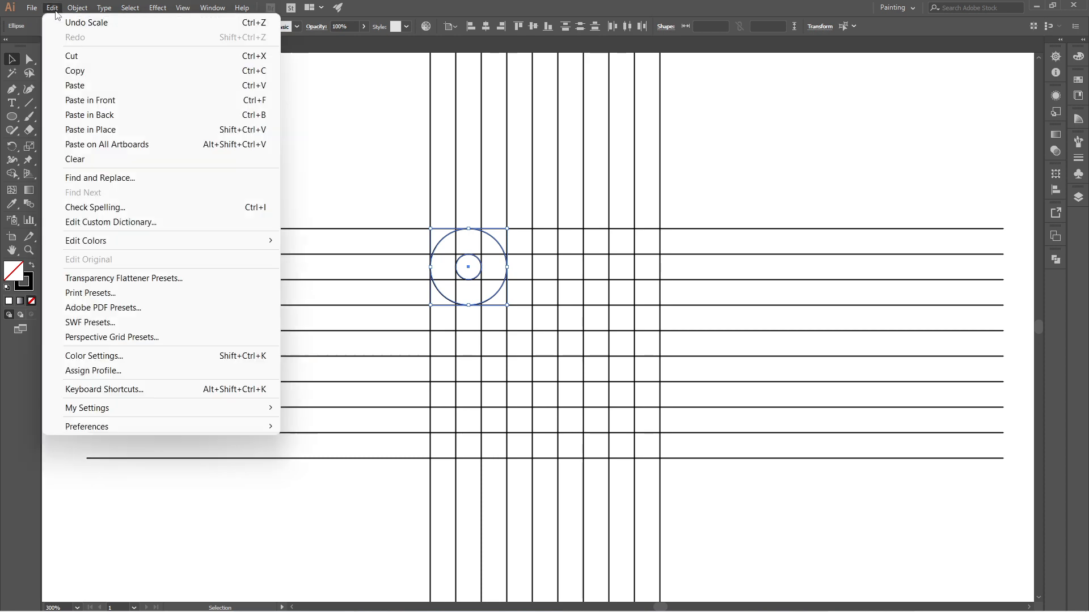
left_click(110, 72)
left_click(50, 9)
left_click(90, 101)
left_click_drag(501, 287, 653, 301)
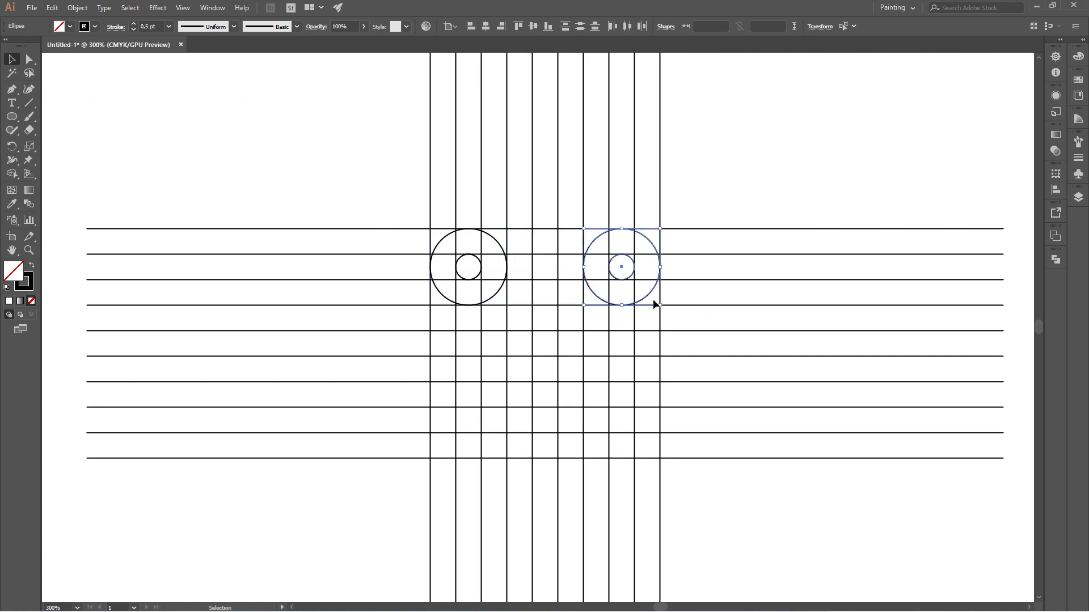
- Paste another copy of the circle pair in front and move it down to the grid's lower-right corner
left_click(53, 7)
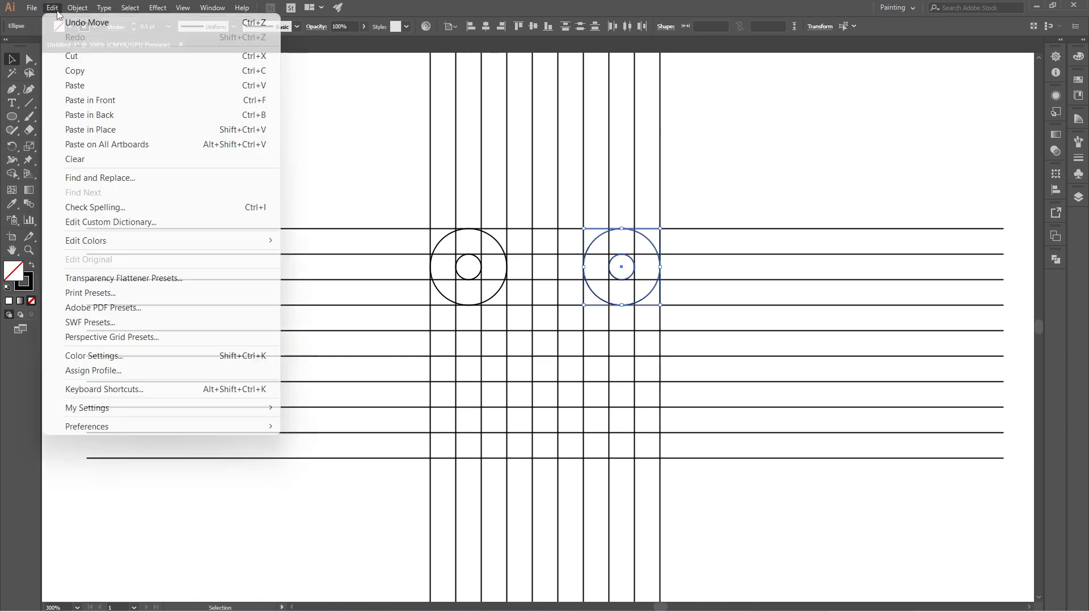
left_click(105, 74)
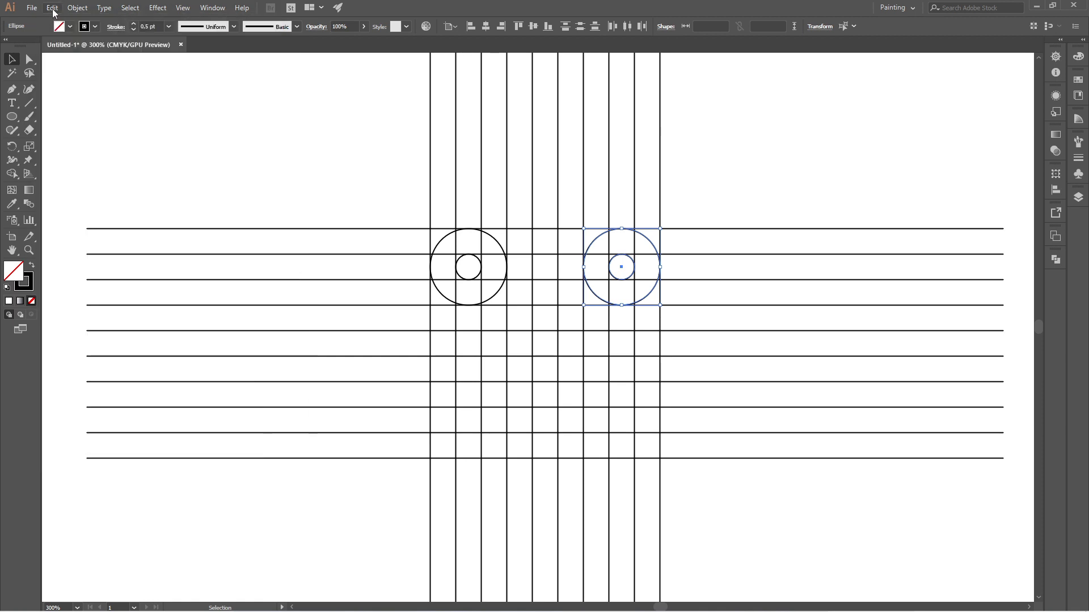
left_click(53, 8)
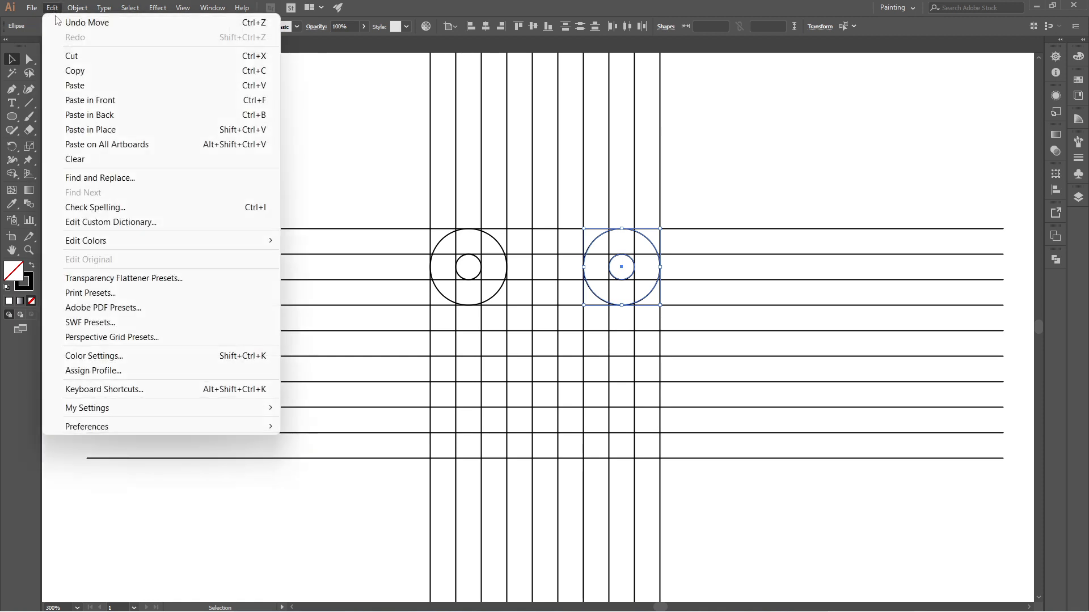
left_click(177, 102)
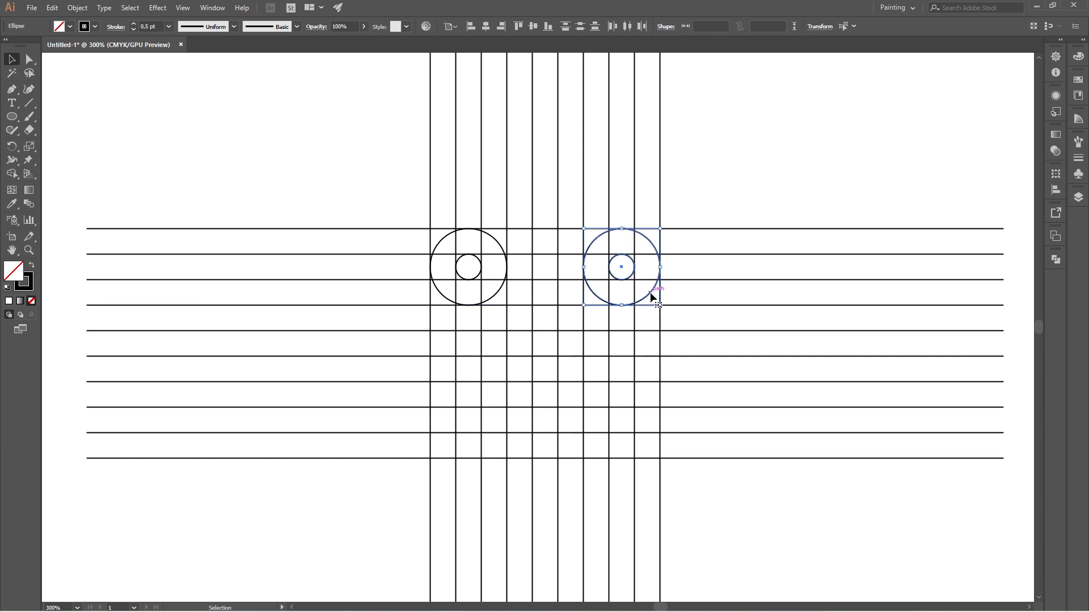
left_click_drag(650, 291, 664, 450)
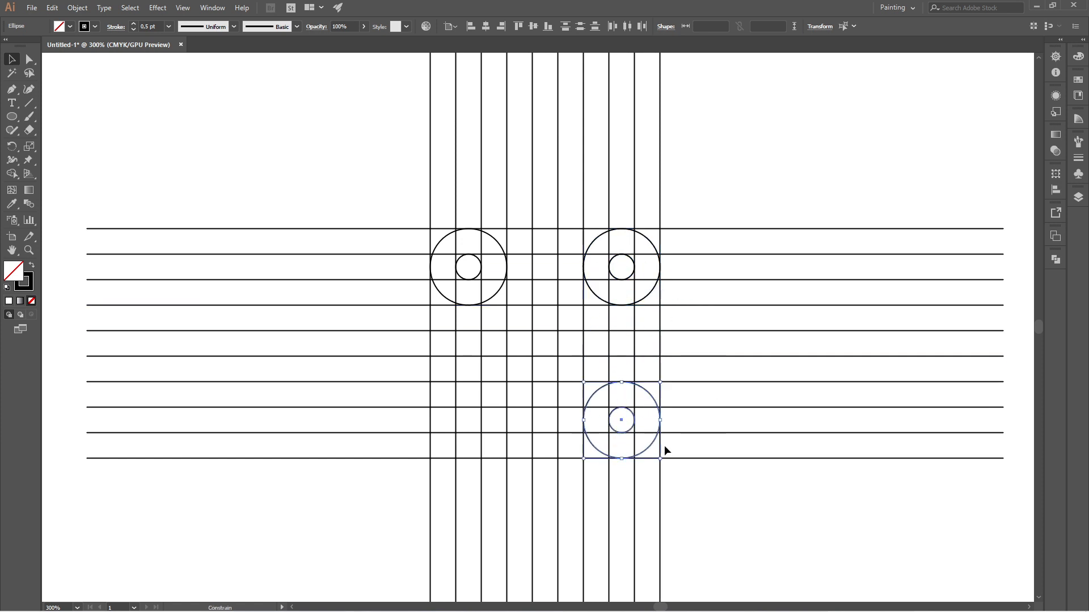
- Paste a copy of the lower-right circle pair in front, move it to the grid's lower-left corner, and deselect it
left_click(53, 8)
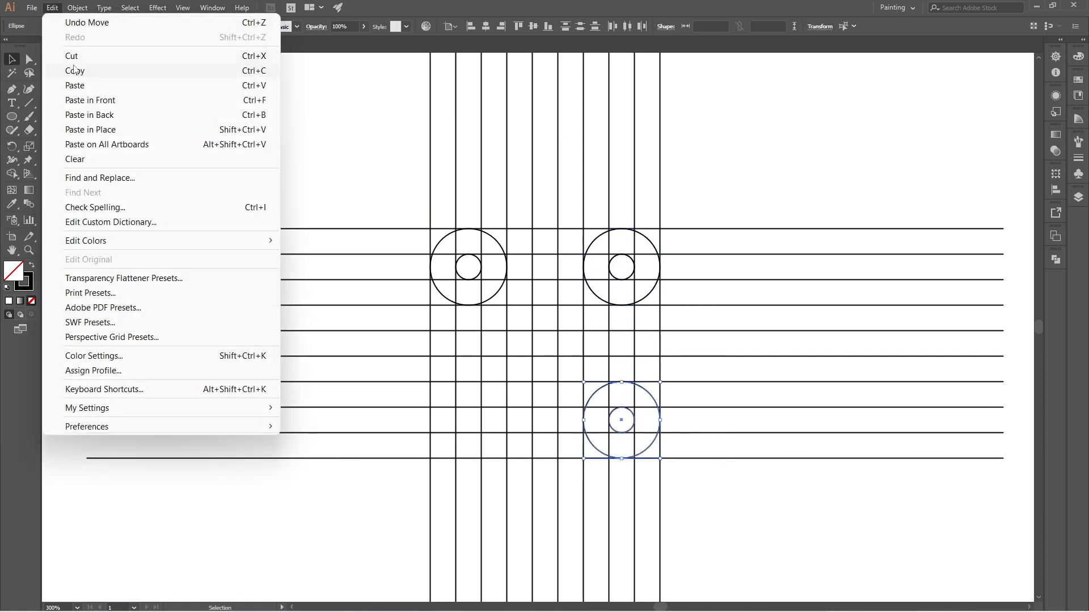
left_click(74, 69)
left_click(52, 8)
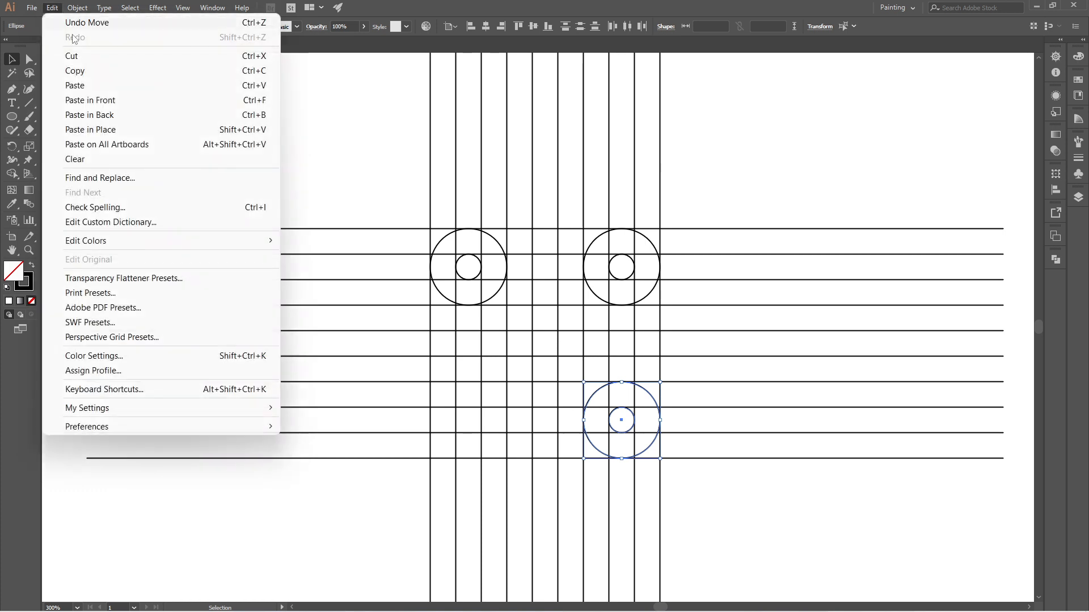
left_click(91, 101)
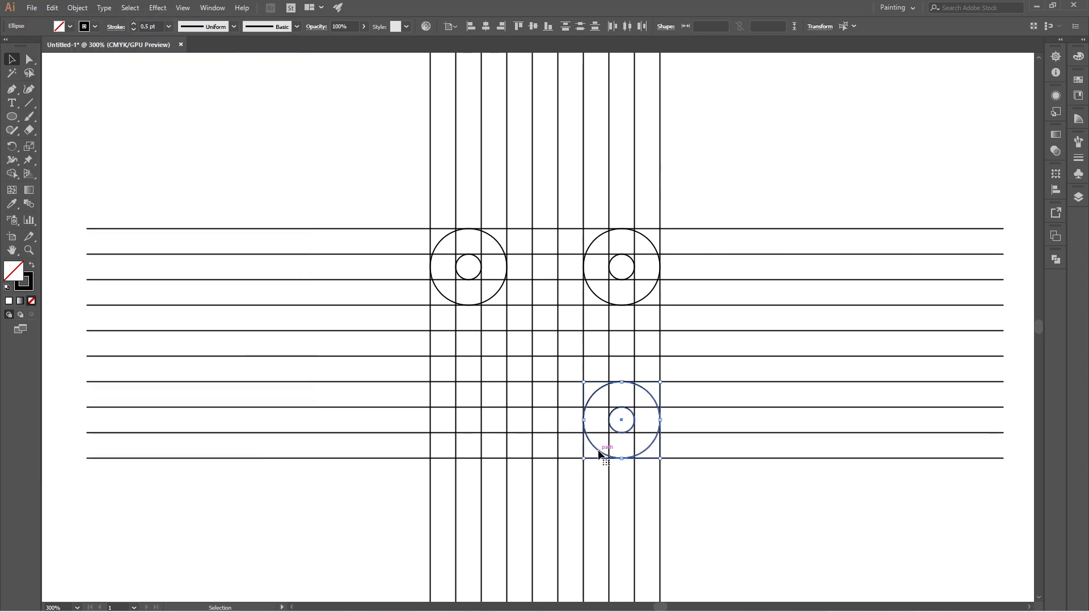
left_click_drag(596, 451, 442, 424)
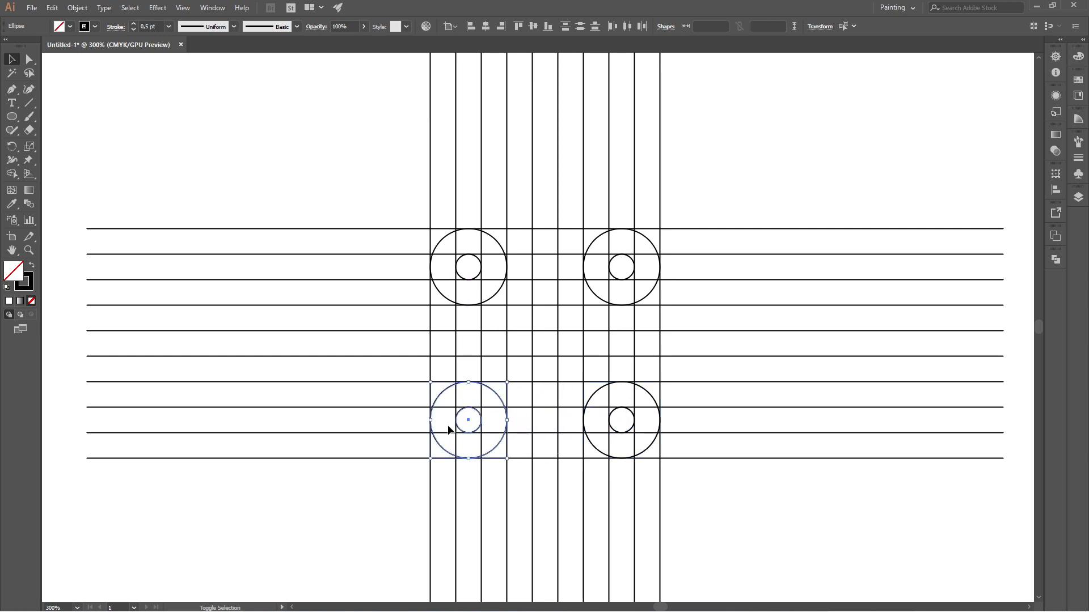
left_click(309, 172)
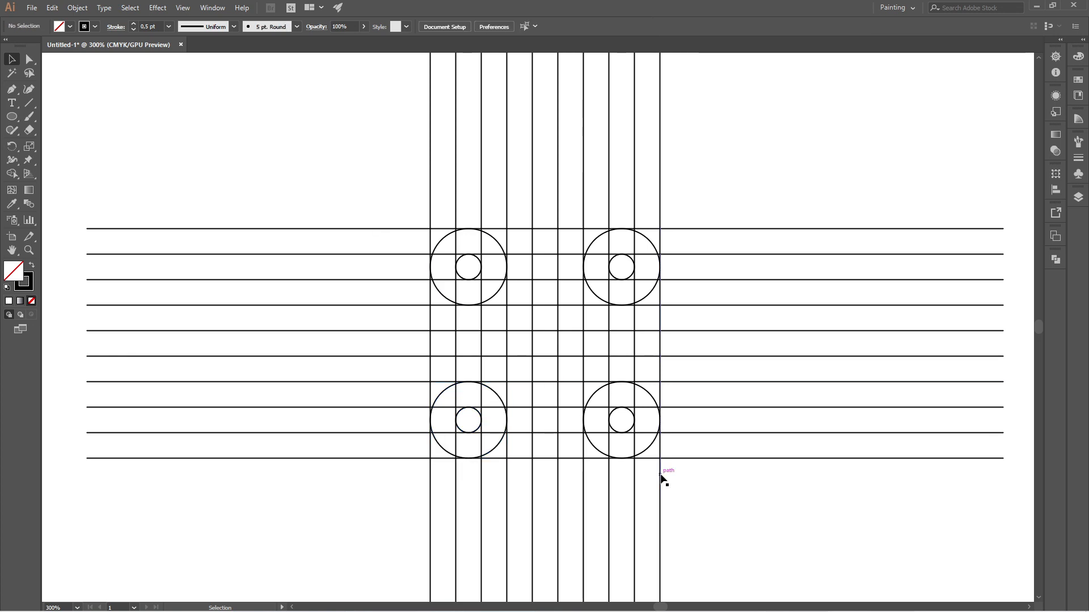
- Select all artwork, swap fill and stroke, and use Shape Builder to merge a black U along the bottom row with four-cell-high arms
left_click_drag(370, 172, 774, 519)
scroll(589, 390, "up", 2)
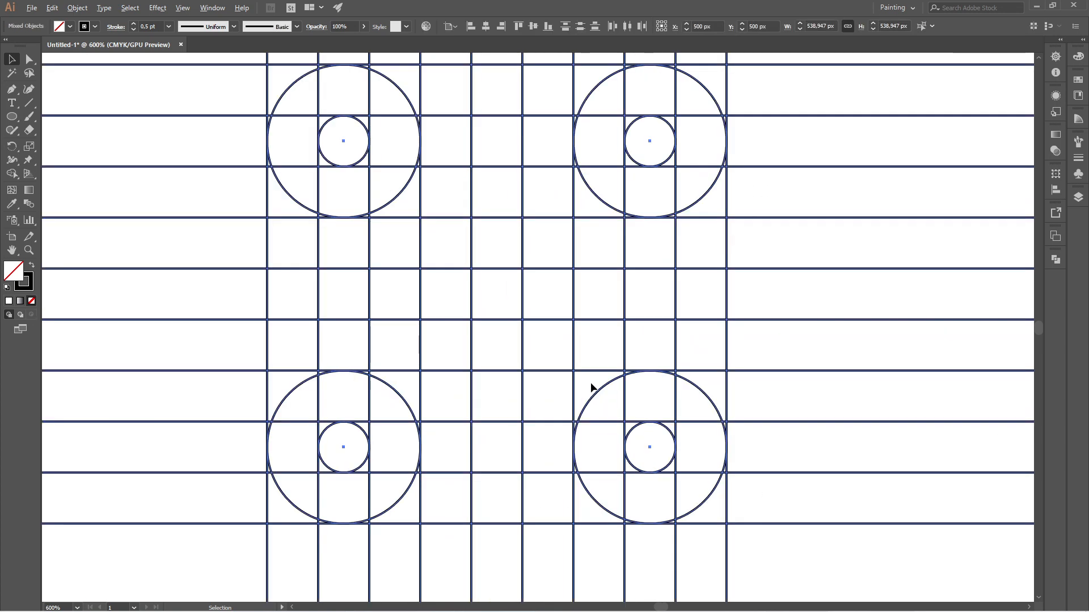
scroll(591, 384, "down", 1)
scroll(591, 382, "up", 1)
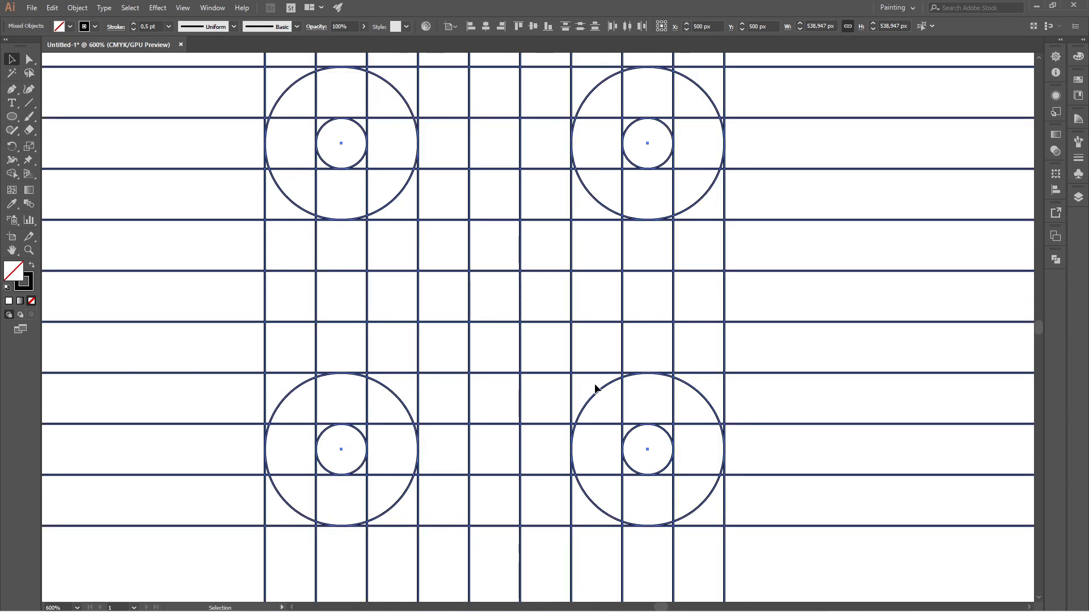
left_click(11, 174)
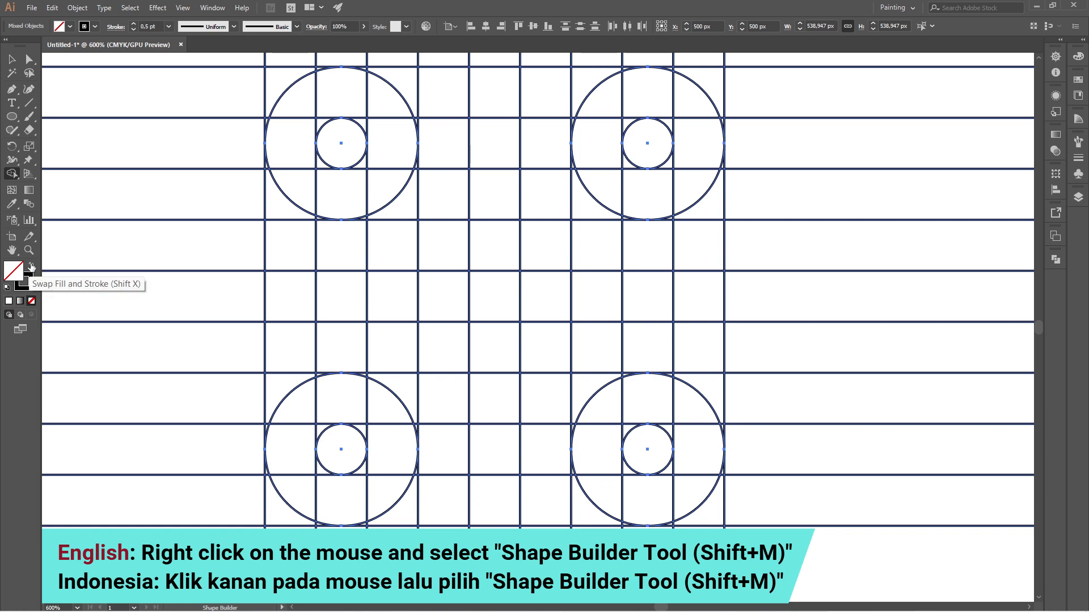
left_click(30, 267)
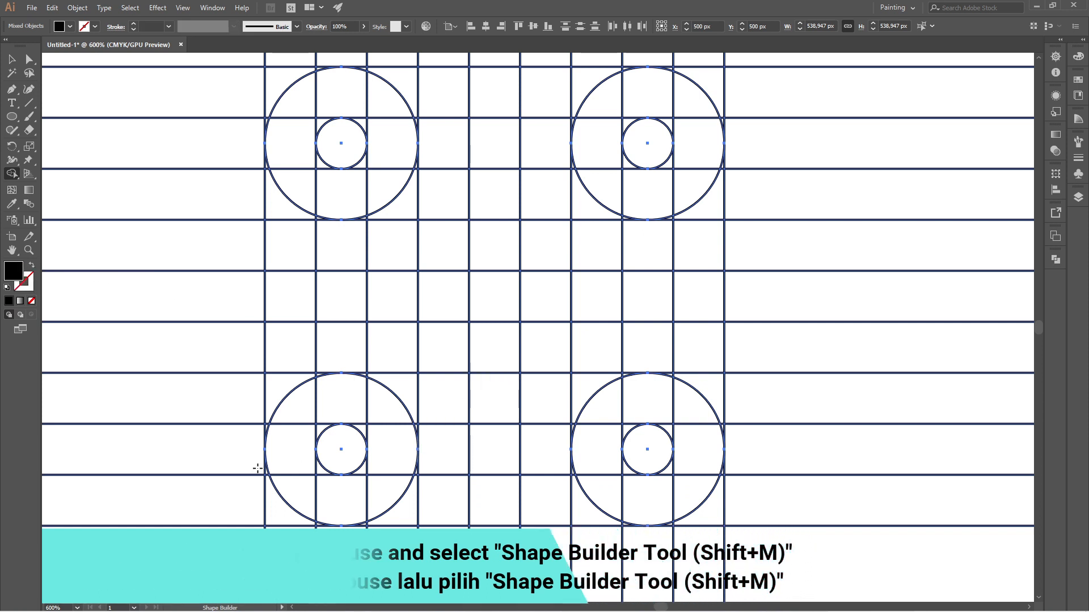
mouse_move(285, 357)
left_mouse_down()
mouse_move(287, 452)
mouse_move(308, 497)
mouse_move(478, 509)
mouse_move(640, 504)
mouse_move(683, 484)
mouse_move(696, 352)
left_mouse_up()
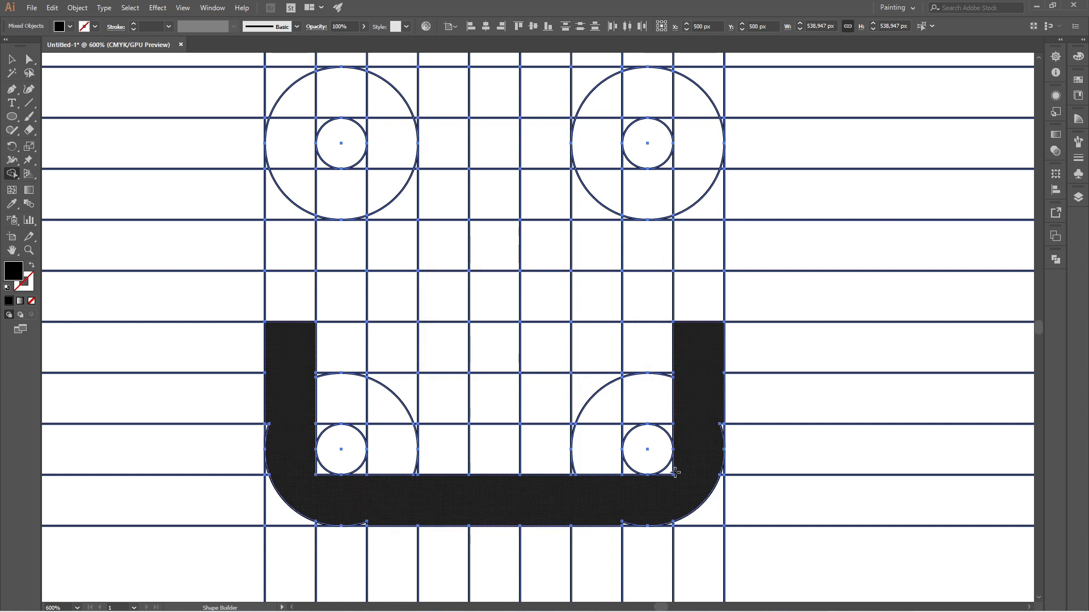
- Merge the leftover slivers at both lower corners into the black U with Shape Builder, rounding the corners along the circles
scroll(665, 507, "up", 3)
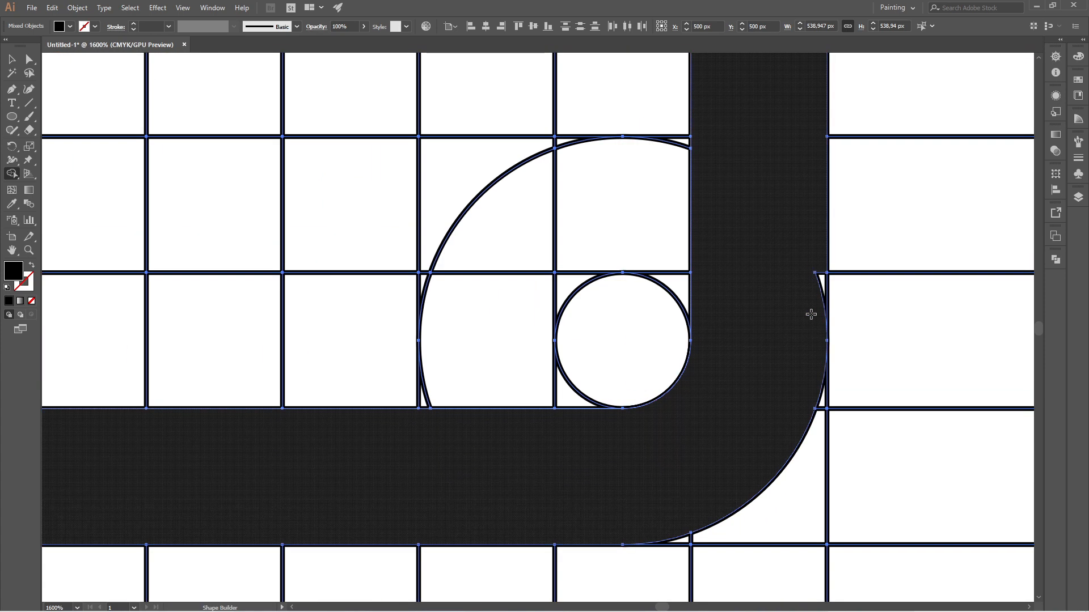
scroll(777, 382, "down", 5)
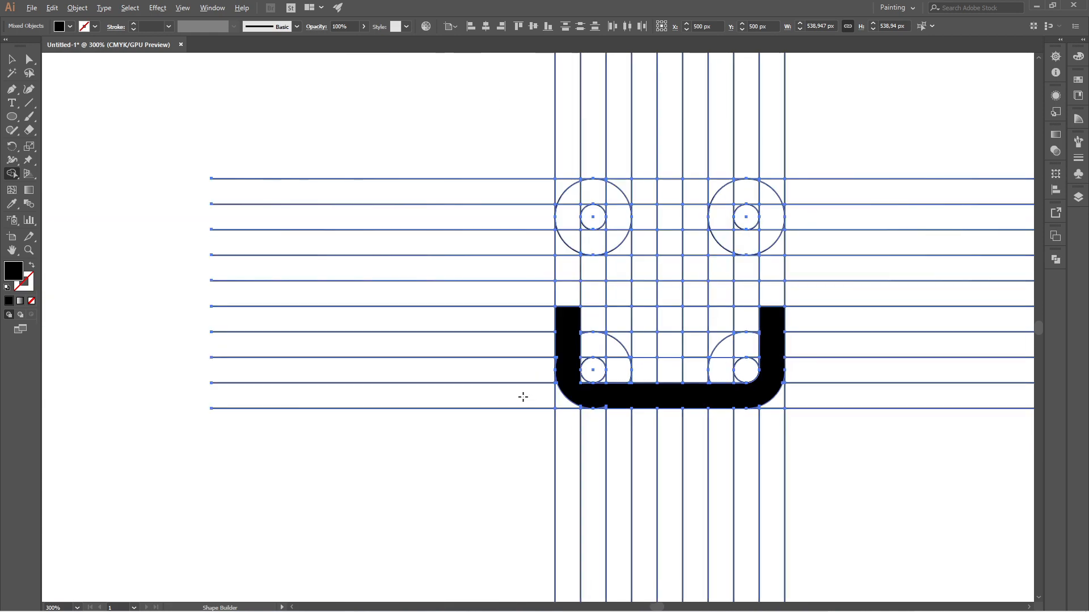
scroll(612, 395, "up", 6)
scroll(612, 396, "down", 4)
scroll(749, 357, "up", 5)
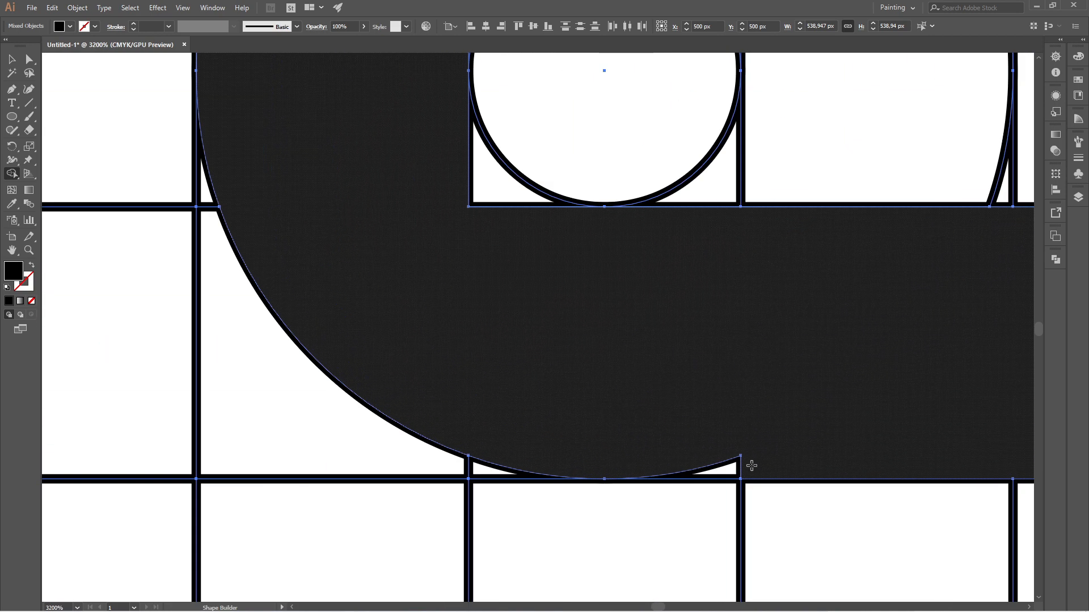
scroll(684, 442, "down", 4)
scroll(606, 355, "up", 4)
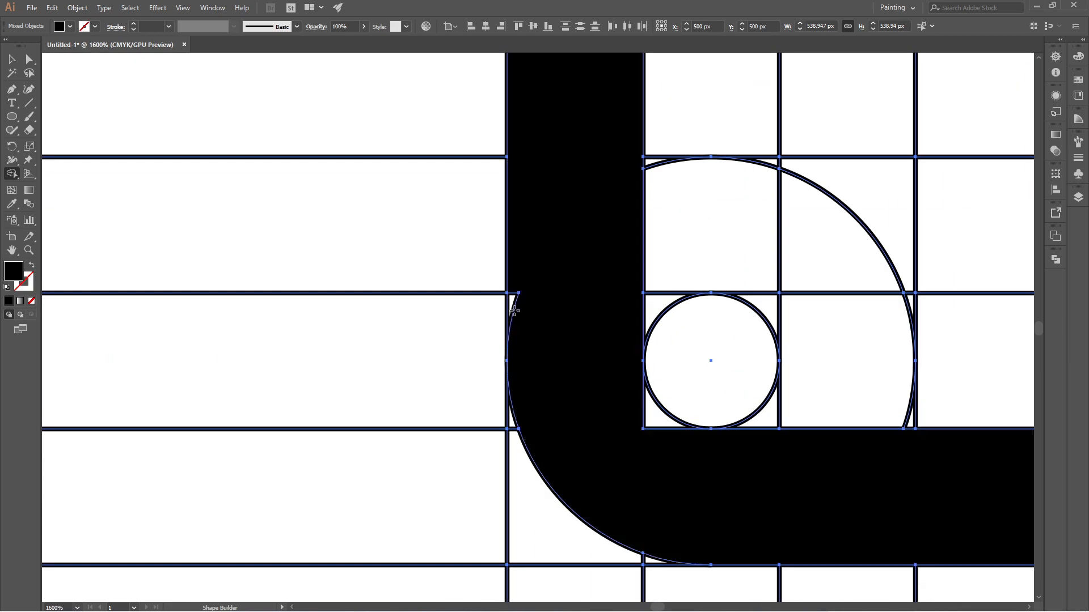
mouse_move(605, 355)
left_mouse_down()
mouse_move(650, 420)
mouse_move(603, 393)
left_mouse_up()
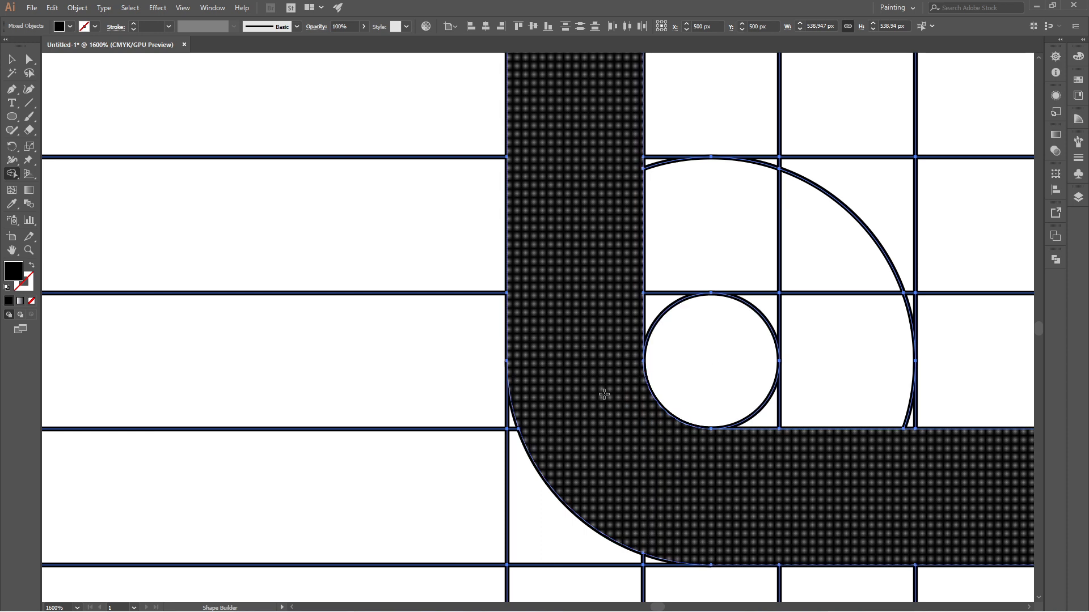
scroll(558, 363, "down", 5)
- Extend the black outline up the left column and across the top row's first four cells, merging the slivers into a rounded upper-left corner
mouse_move(561, 309)
left_mouse_down()
mouse_move(573, 190)
mouse_move(695, 187)
left_mouse_up()
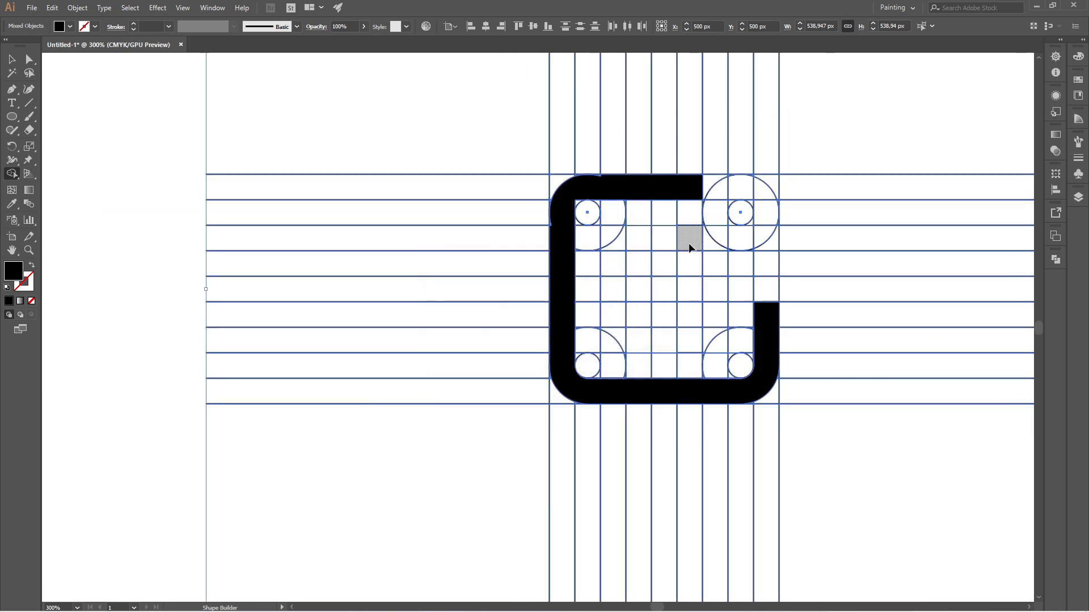
key("ctrl+z")
mouse_move(562, 311)
left_mouse_down()
mouse_move(565, 192)
mouse_move(651, 187)
left_mouse_up()
scroll(599, 189, "up", 5)
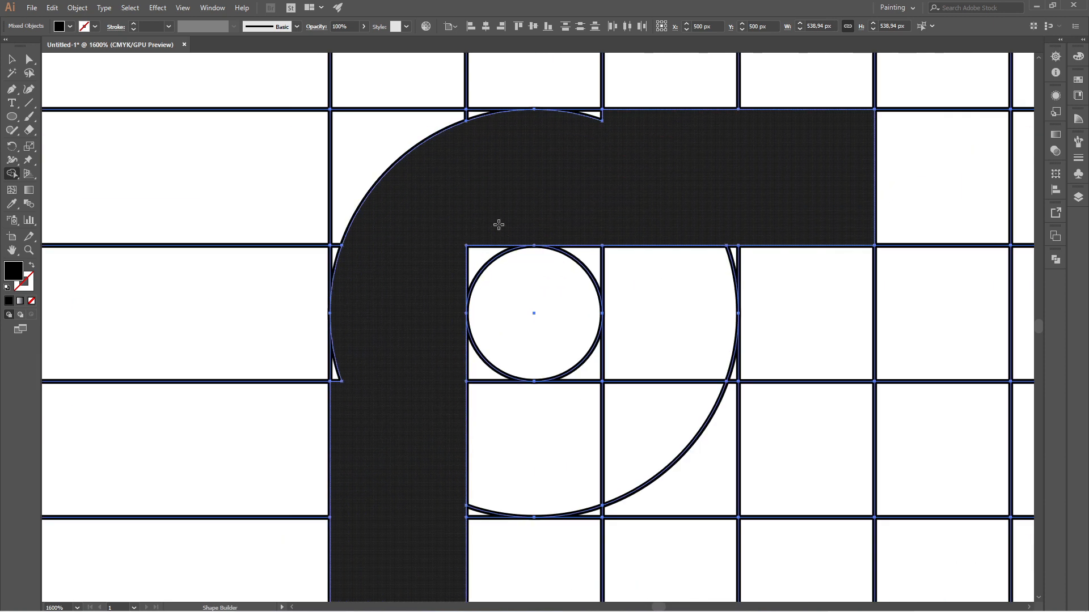
left_click(466, 262)
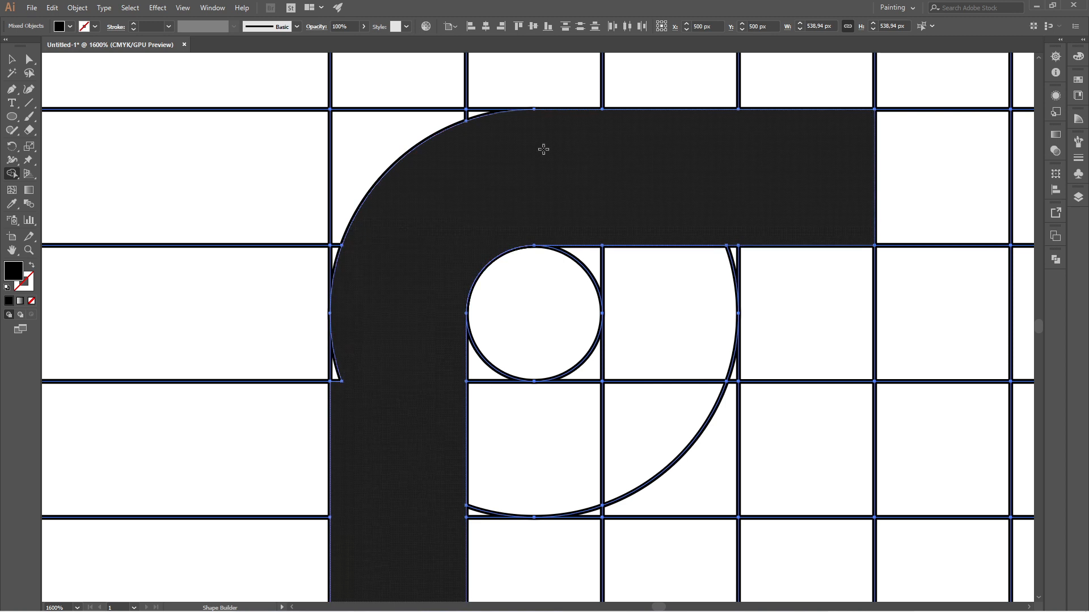
left_click(336, 371)
scroll(335, 371, "down", 6)
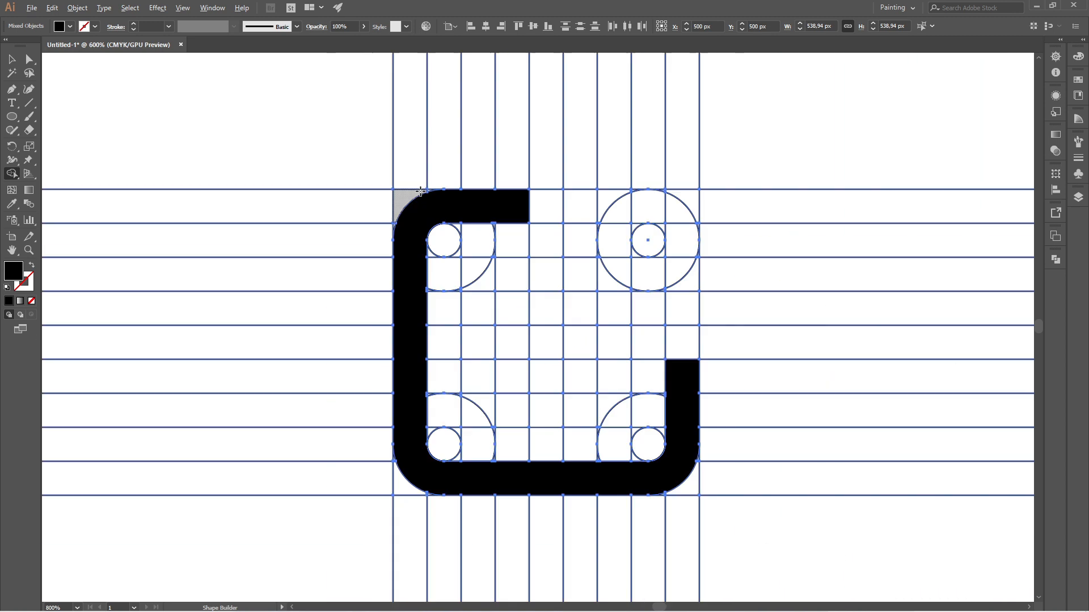
- Merge the top row's last four cells with the right column's upper four cells, following the circles to round the upper-right corner
scroll(567, 196, "up", 3)
mouse_move(524, 204)
left_mouse_down()
mouse_move(631, 207)
mouse_move(669, 387)
left_mouse_up()
scroll(662, 257, "up", 2)
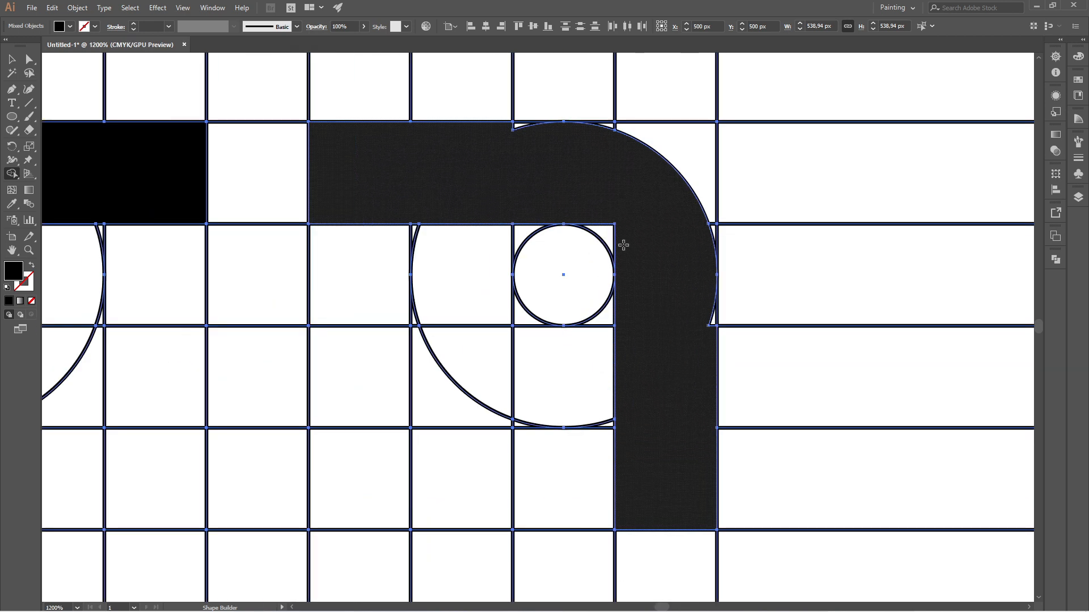
left_click_drag(600, 218, 631, 254)
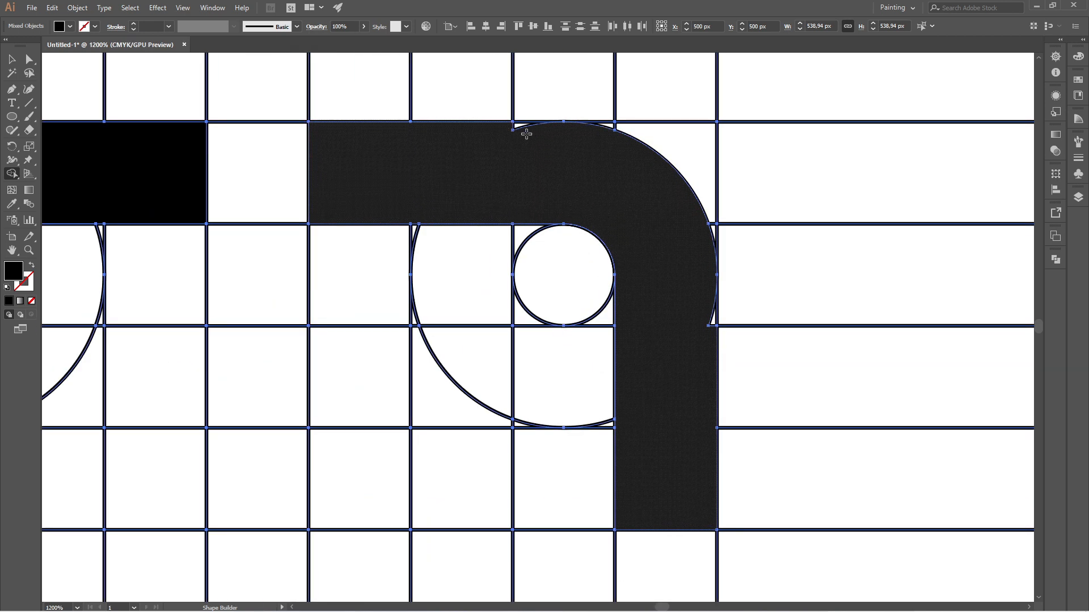
left_click_drag(523, 134, 516, 122)
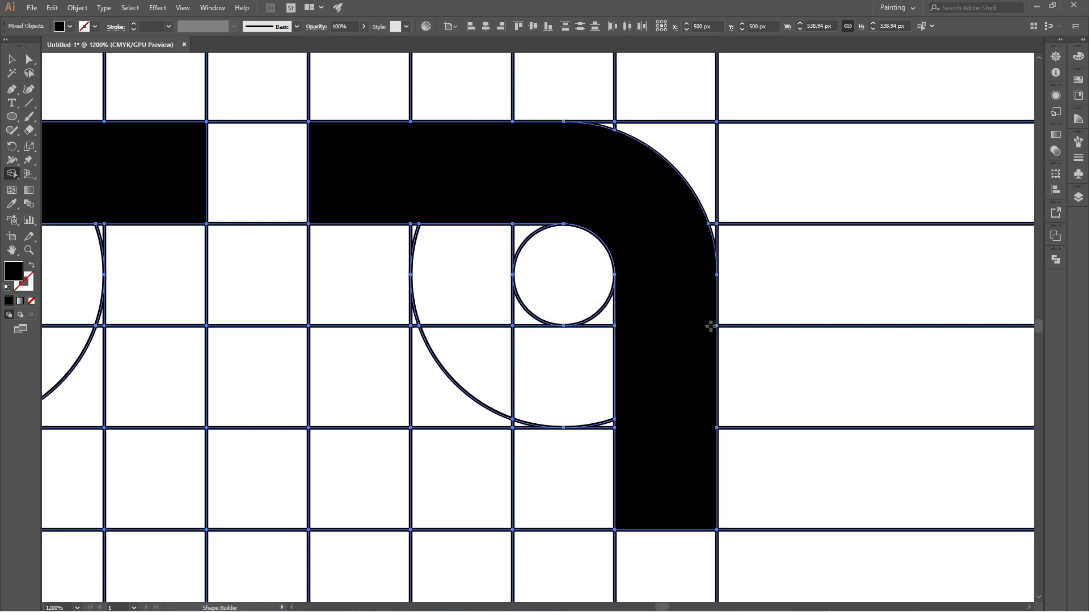
scroll(629, 185, "down", 3)
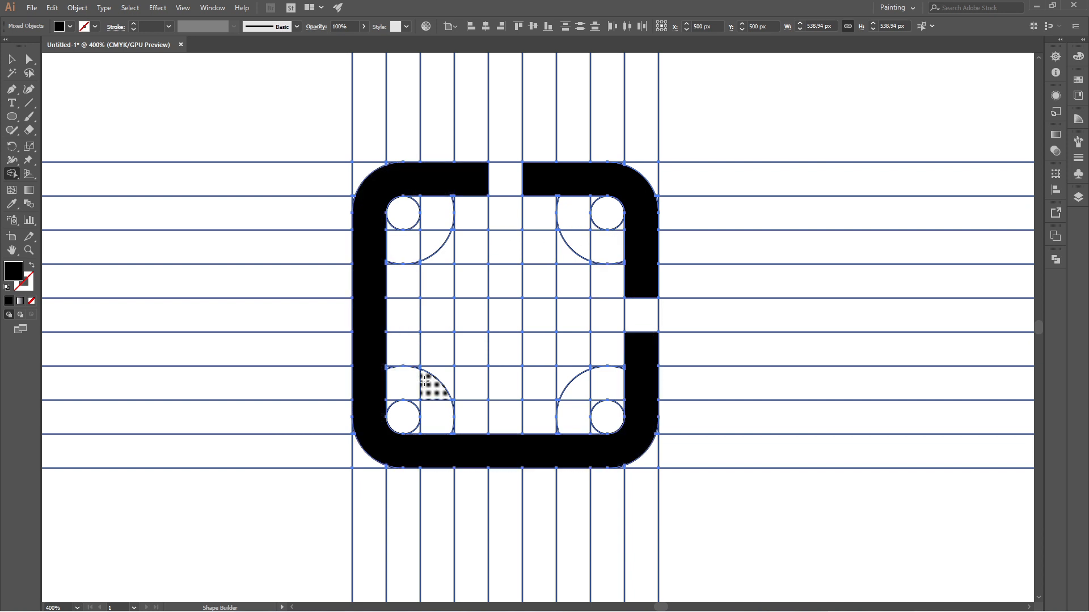
- Build three one-cell-wide vertical bars inside the frame, three, five and four cells high from left to right, starting one row above the bottom border
mouse_move(434, 387)
left_mouse_down()
mouse_move(444, 375)
mouse_move(437, 318)
left_mouse_up()
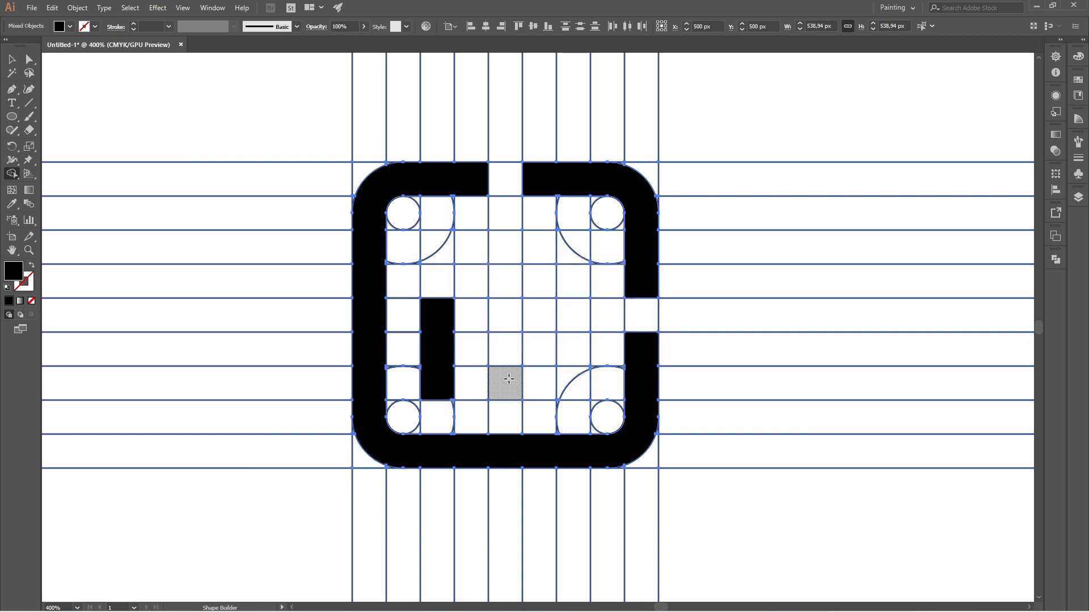
left_click_drag(503, 387, 501, 262)
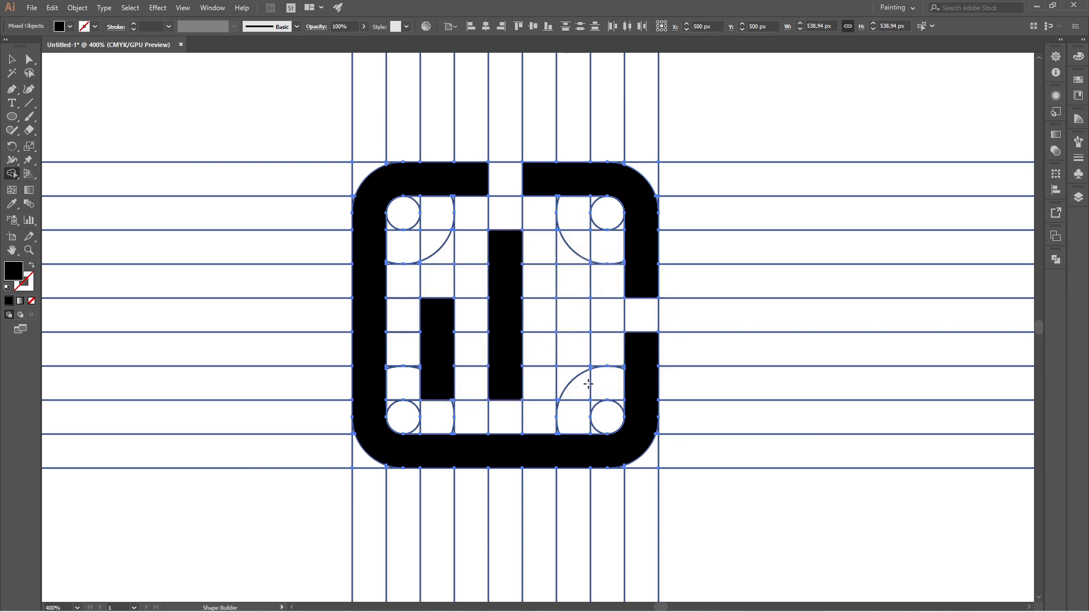
mouse_move(578, 387)
left_mouse_down()
mouse_move(566, 365)
mouse_move(565, 290)
left_mouse_up()
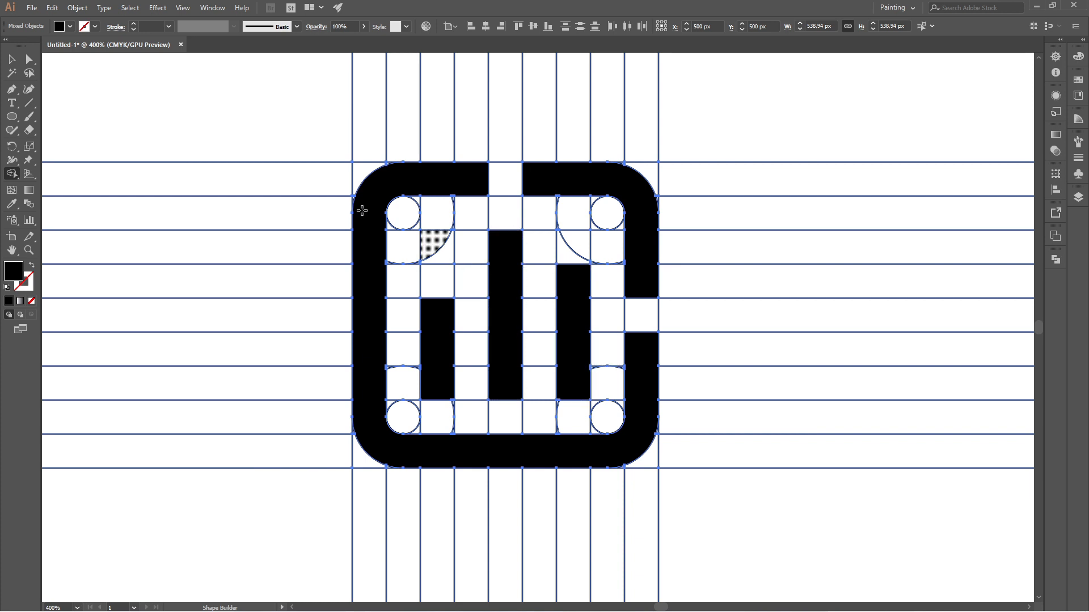
- Ungroup the horizontal line group and the vertical line group so the merged black shapes become separate objects
left_click(11, 63)
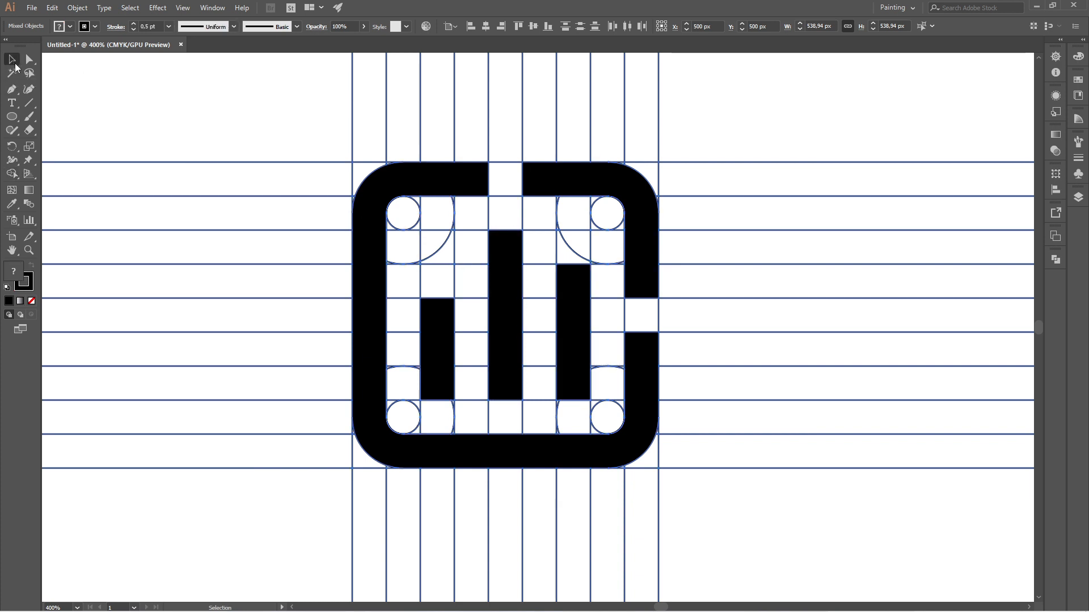
left_click(279, 131)
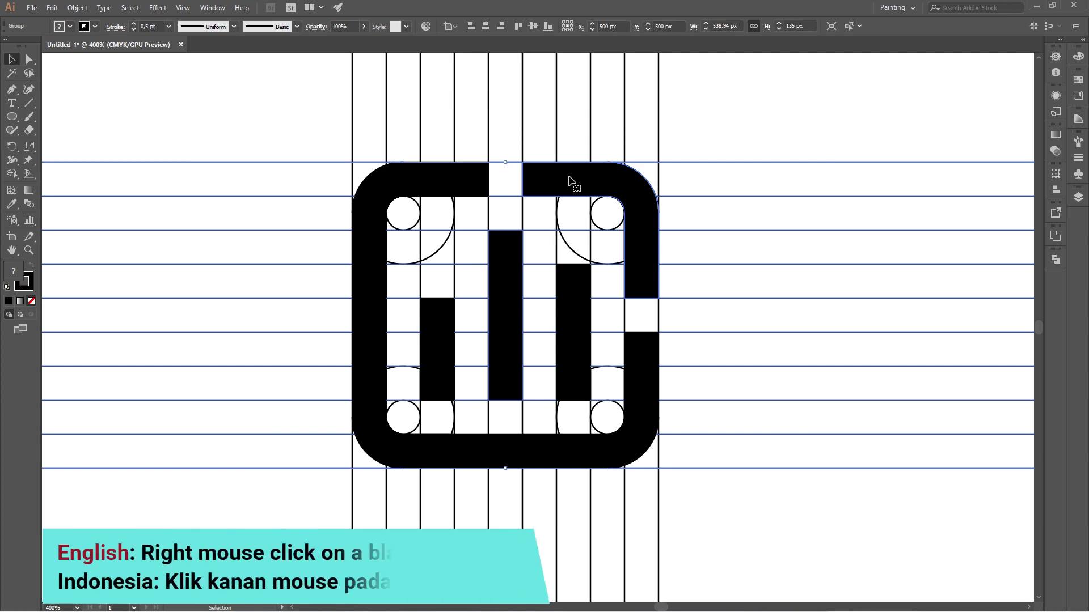
right_click(630, 184)
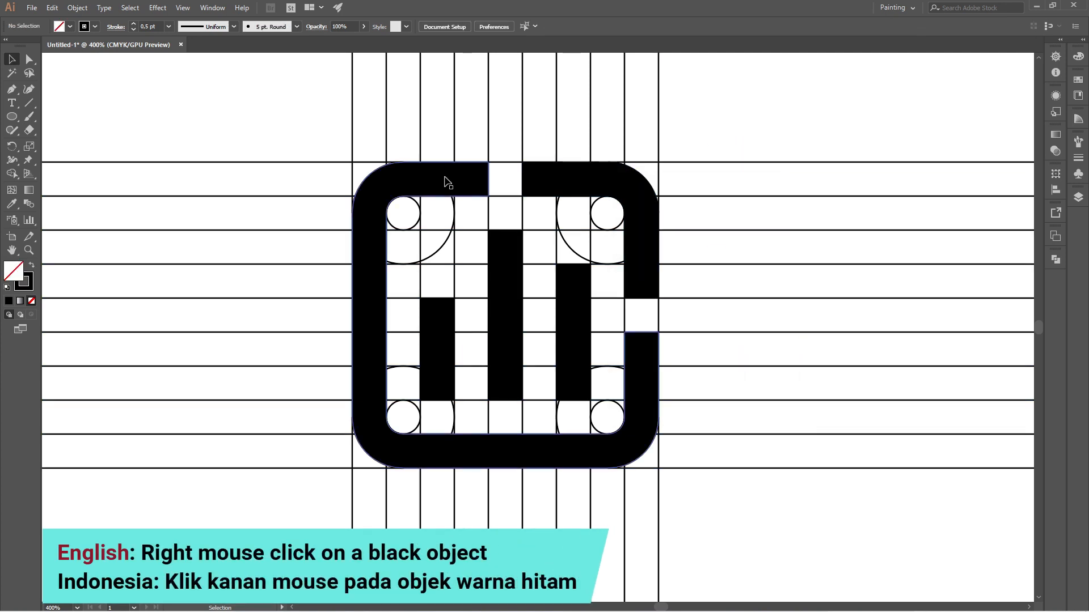
right_click(445, 178)
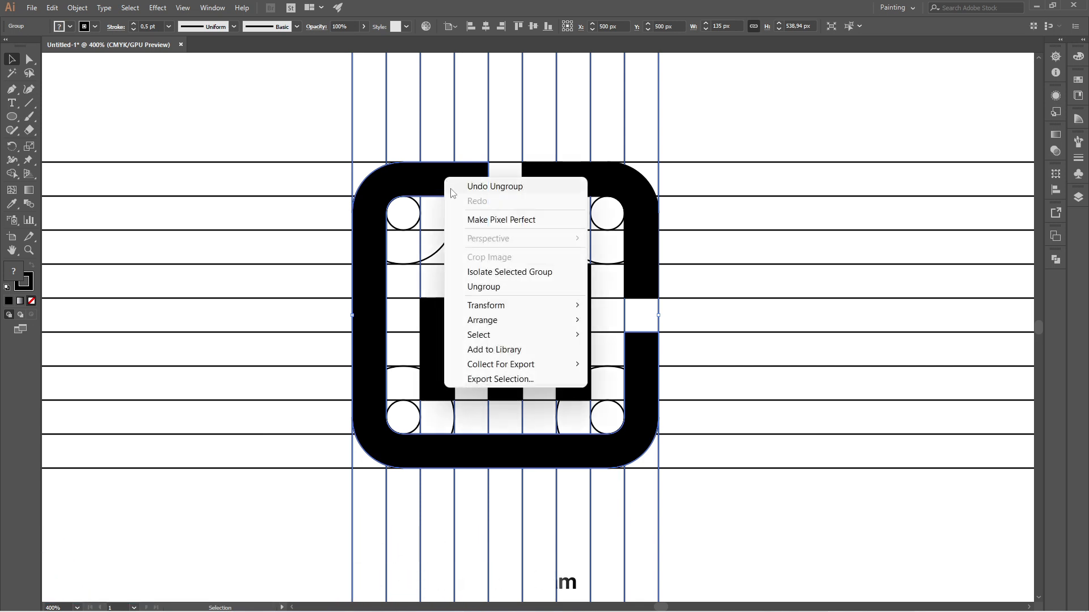
left_click(493, 287)
left_click(760, 116)
- Select the three black bars and both black frame pieces together and cut them from the grid
left_click(580, 283)
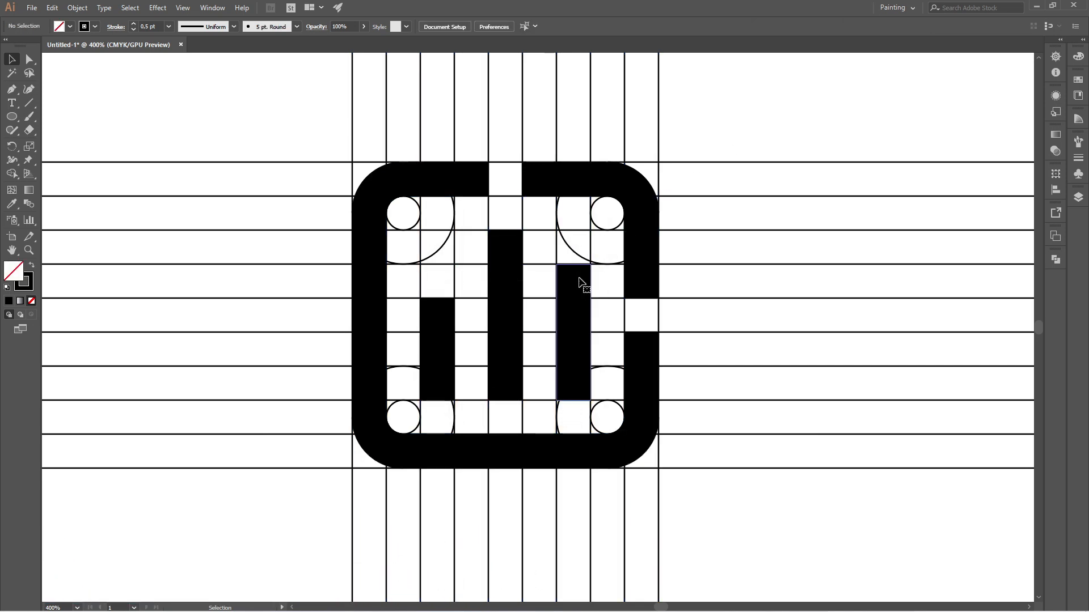
left_click(438, 316)
left_click(721, 176)
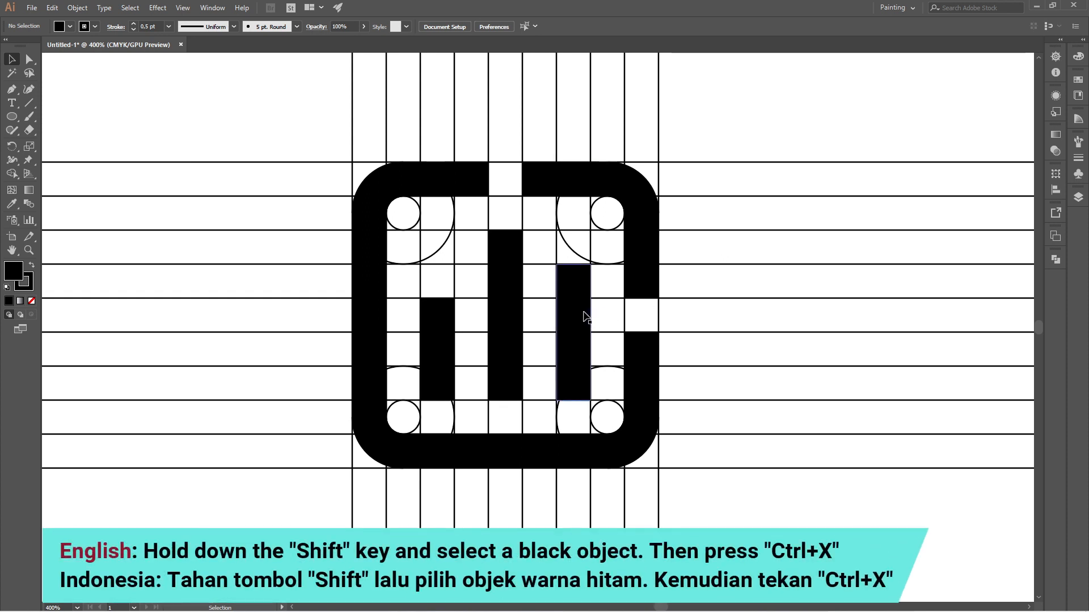
left_click(593, 335)
left_click(511, 323, "shift")
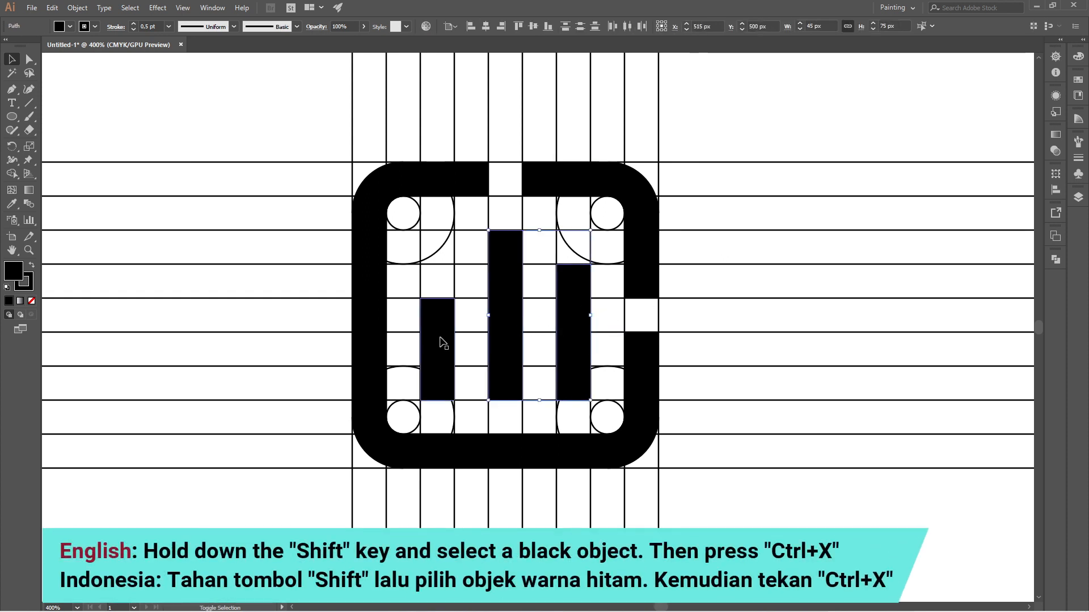
left_click(443, 343, "shift")
left_click(652, 210, "shift")
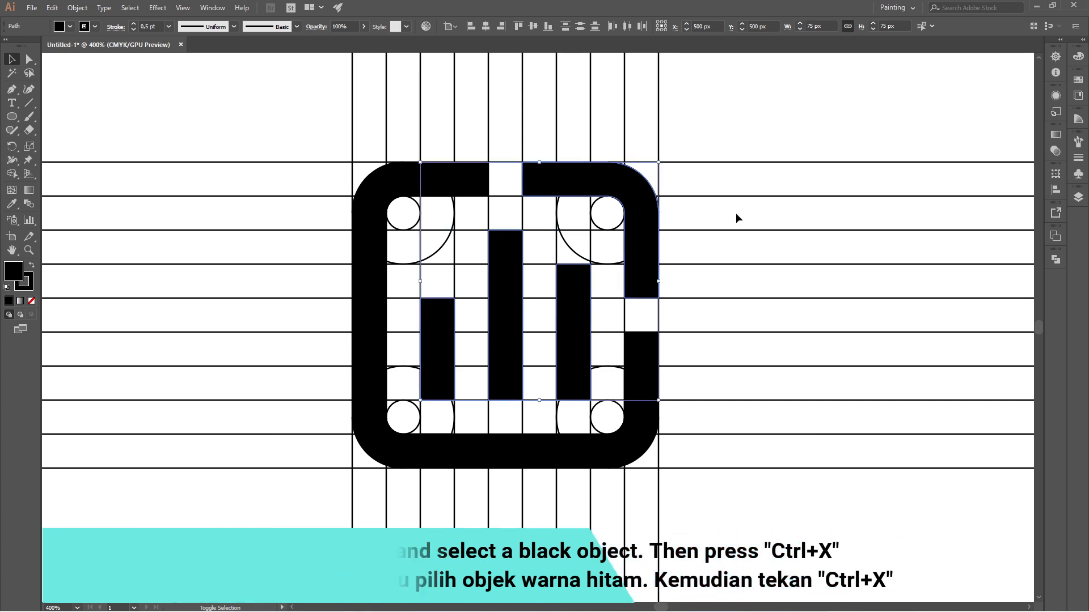
left_click(391, 177, "shift")
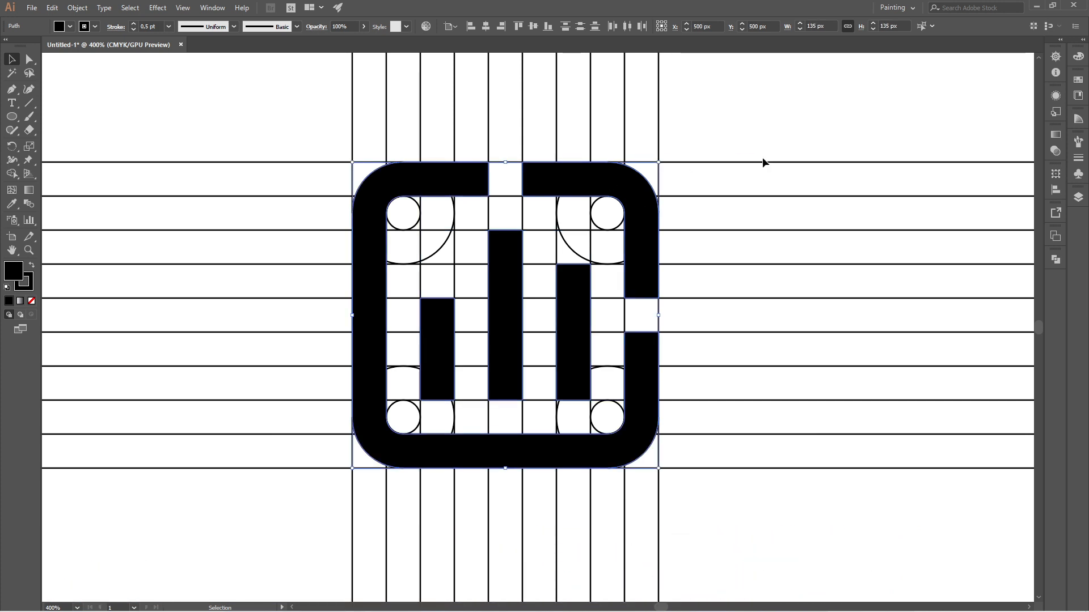
key("a")
key("Delete")
key("v")
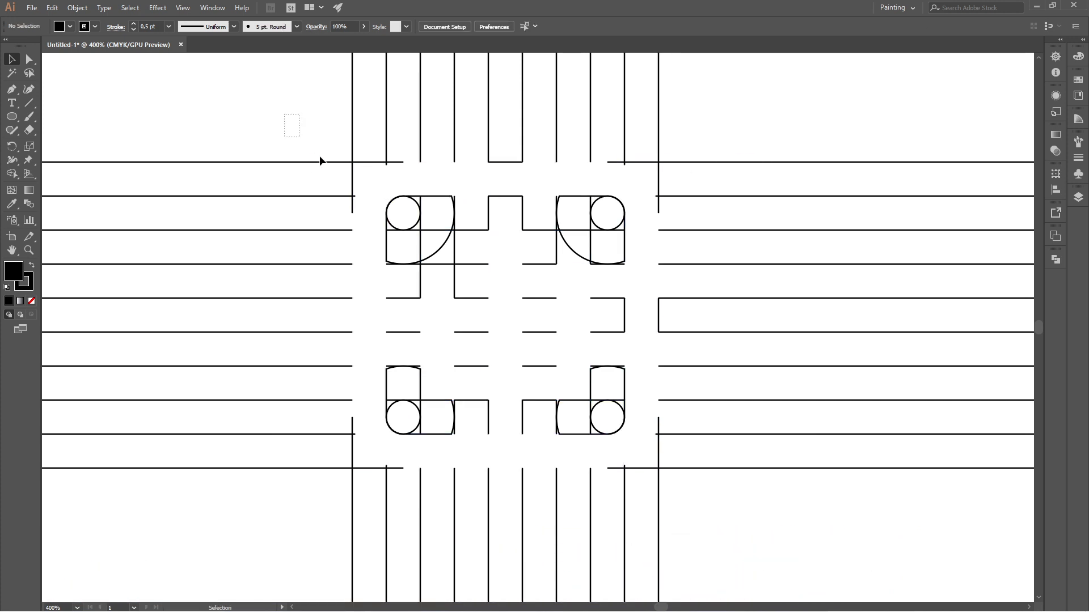
- Delete all leftover grid lines and circle fragments, and paste the cut logo shapes back in their original position
left_click_drag(287, 117, 772, 535)
key("Delete")
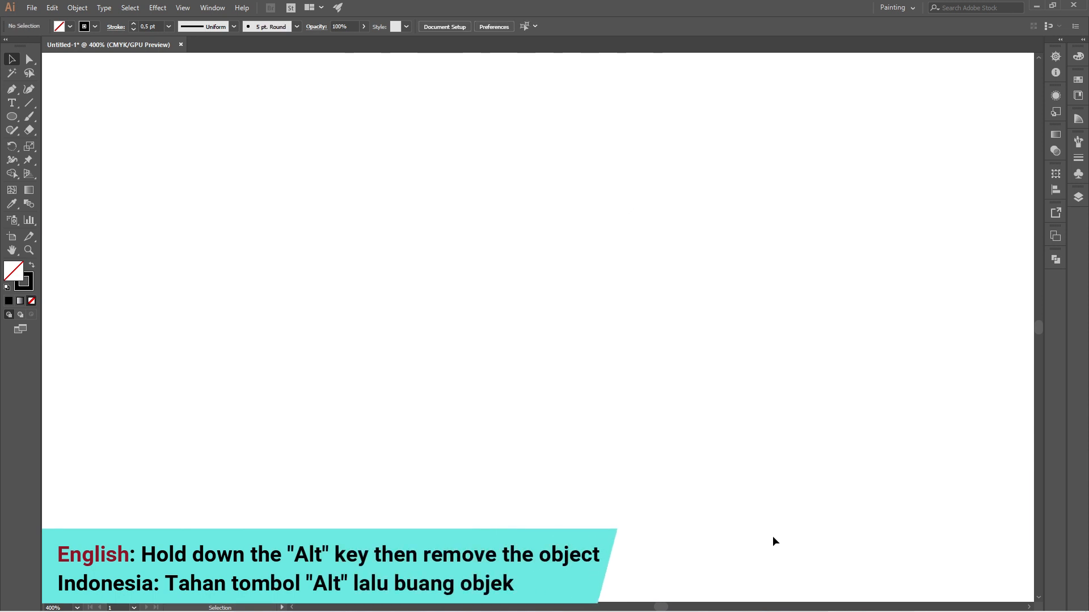
key("ctrl+alt+3")
left_click(748, 206)
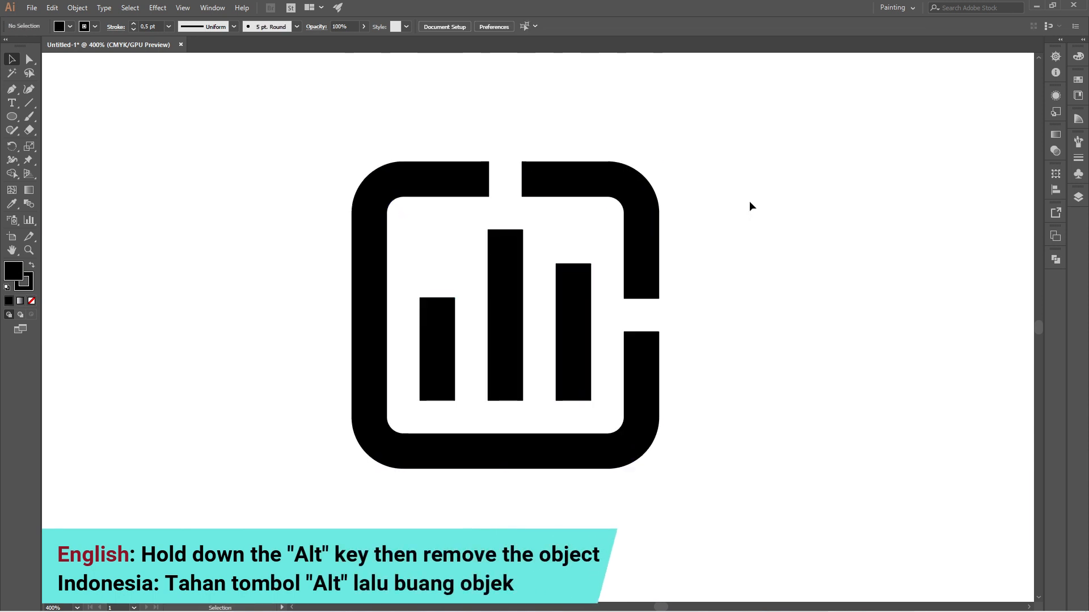
- Remove the stroke from all five logo shapes
left_click_drag(274, 116, 734, 516)
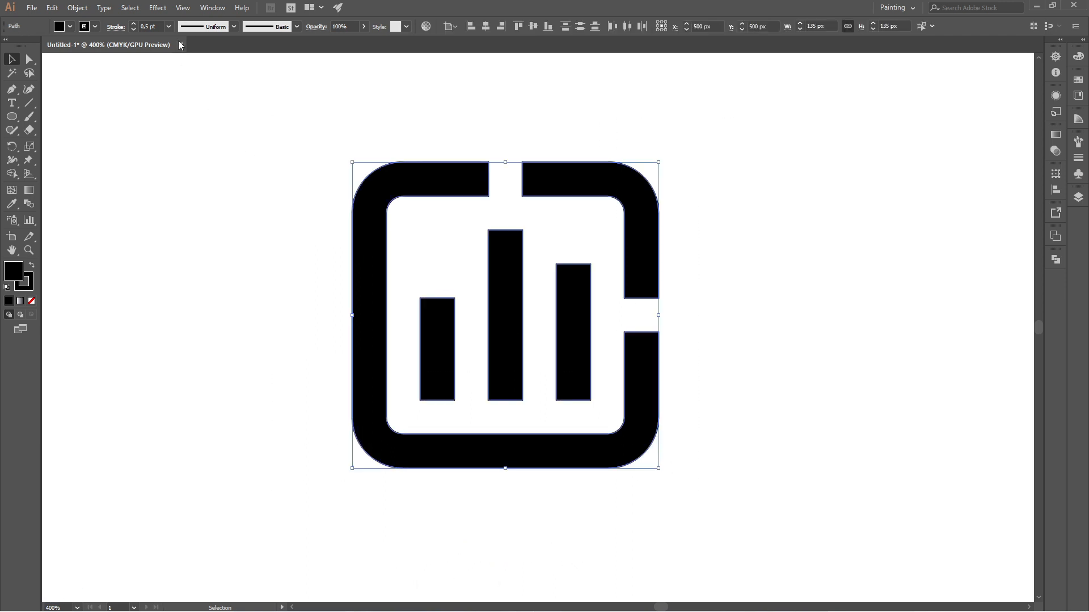
left_click(96, 26)
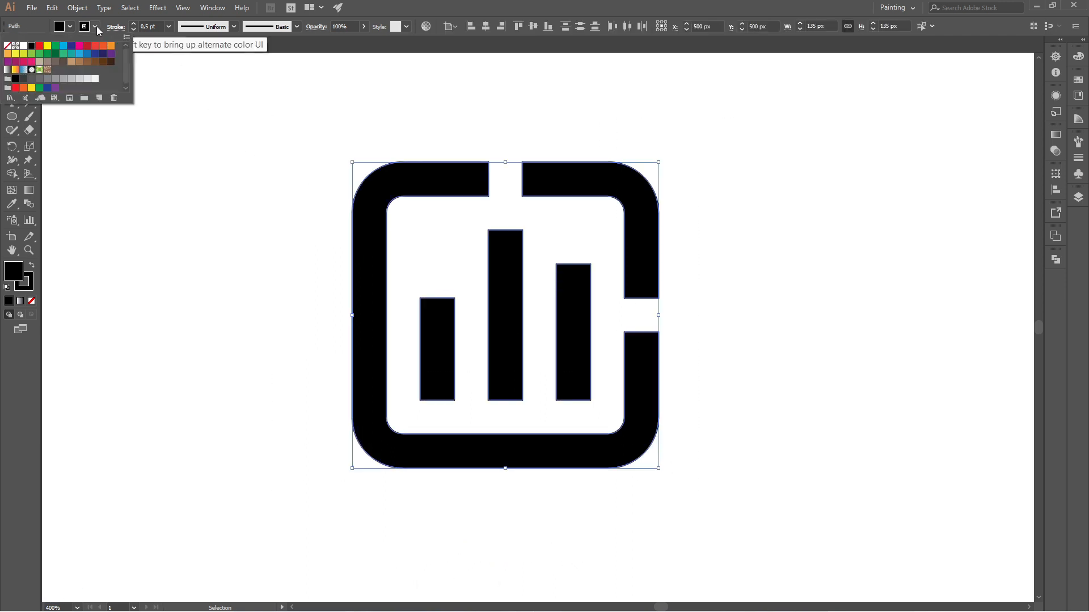
left_click(6, 48)
left_click(233, 202)
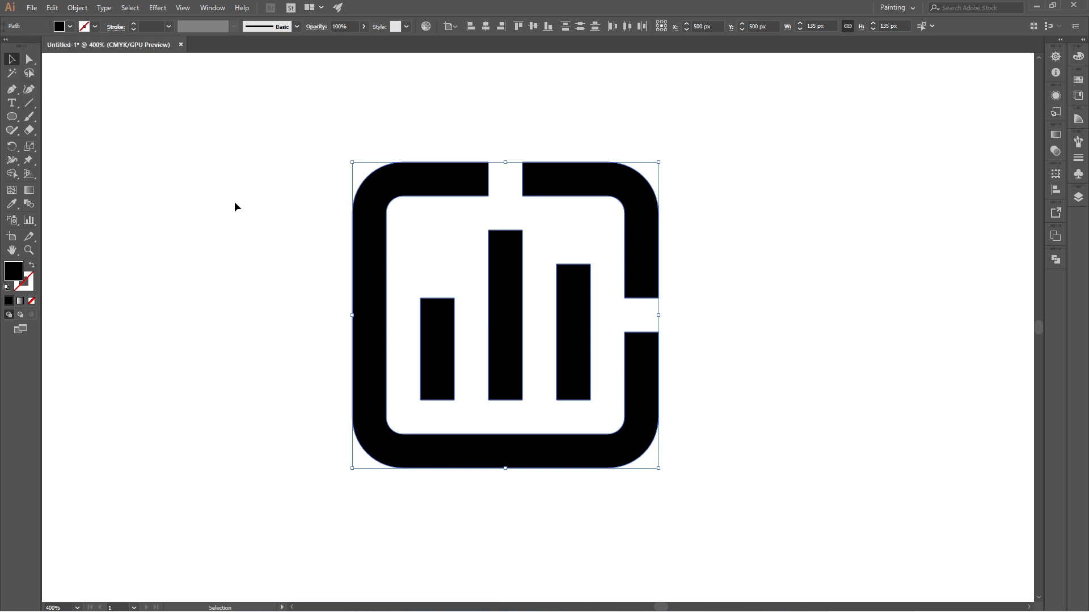
left_click(865, 247)
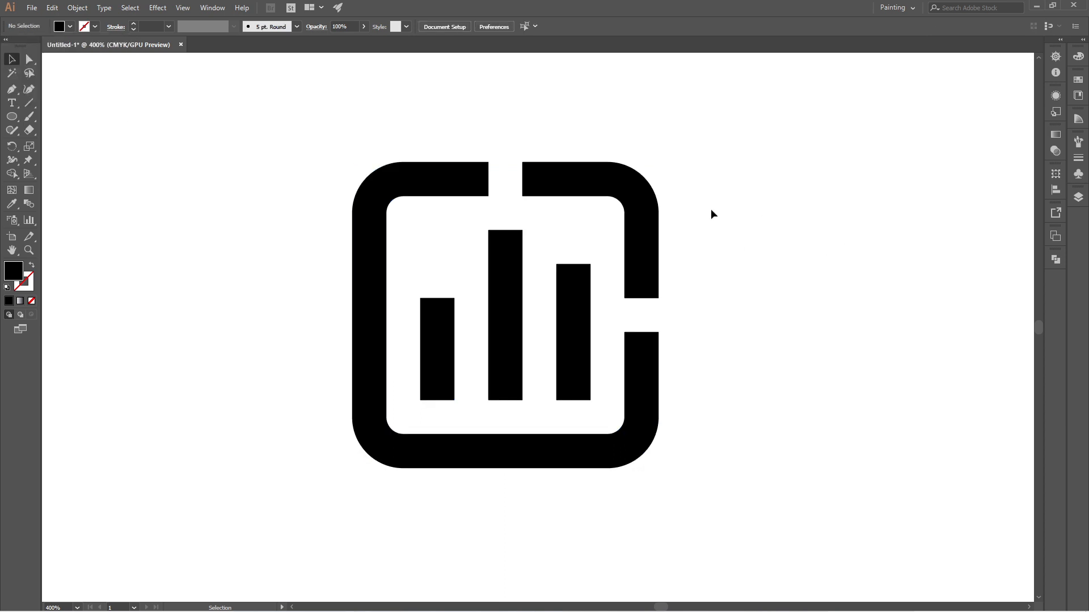
- Fill the frame's upper-right corner piece with the light blue swatch C=70 M=15 Y=0 K=0
left_click(627, 193)
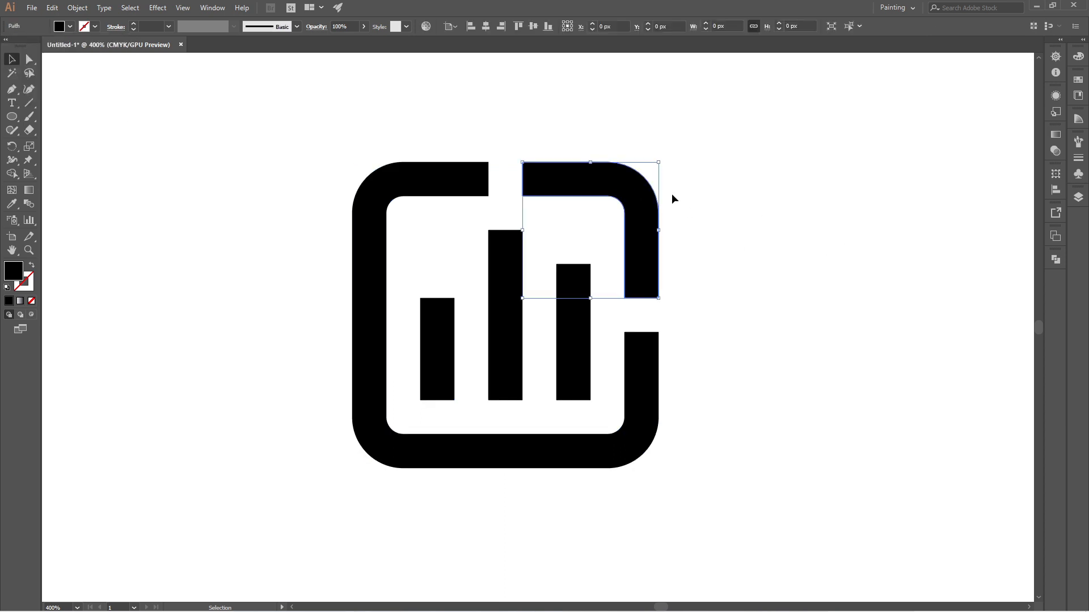
left_click(70, 27)
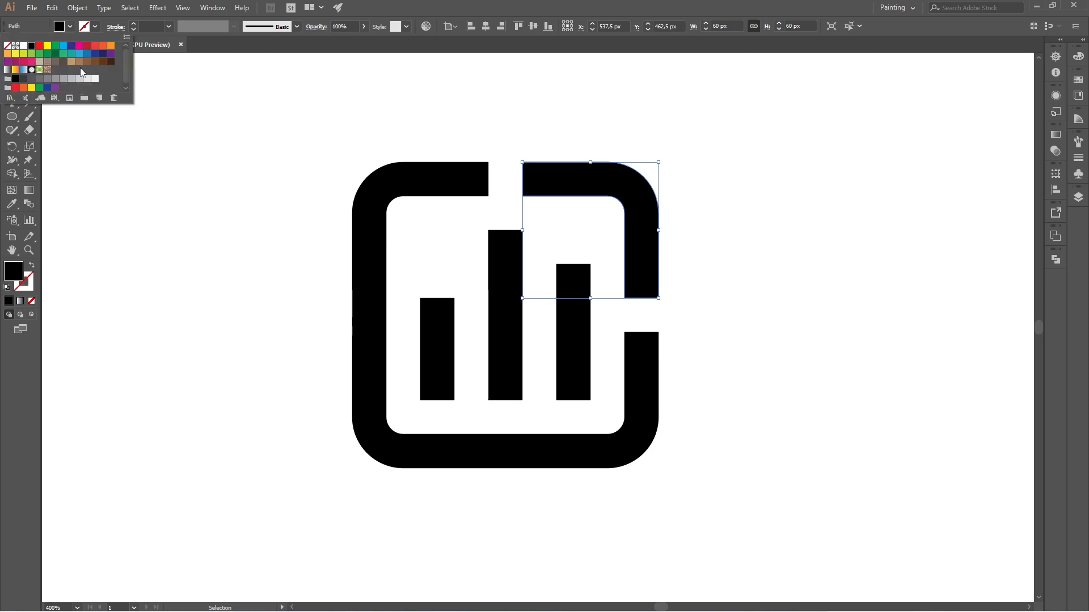
left_click(80, 56)
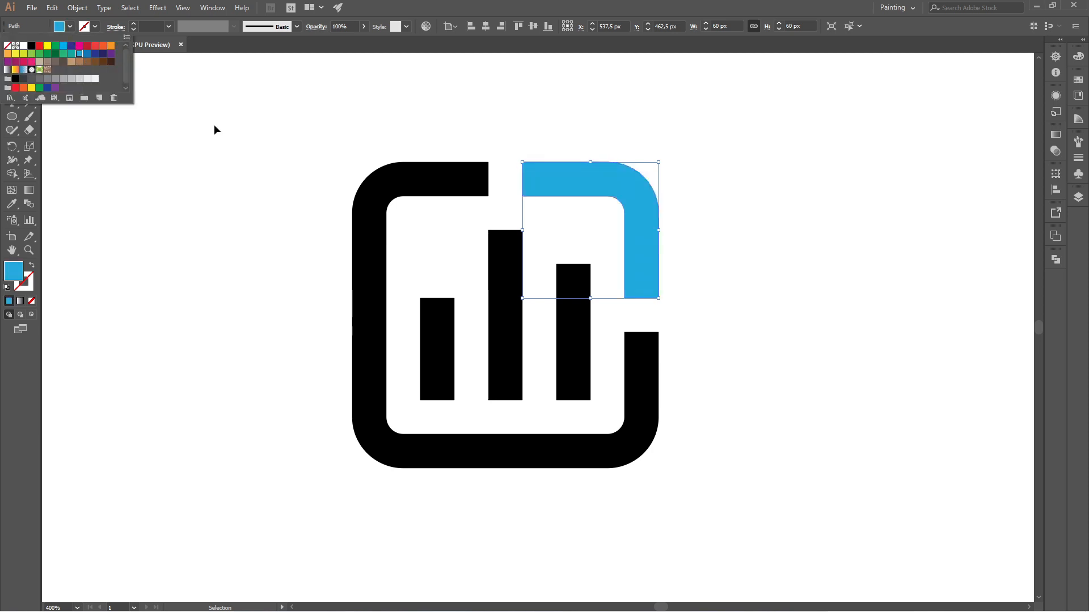
left_click(218, 127)
left_click(221, 128)
- Fill the right bar with the light blue swatch C=70 M=15 Y=0 K=0
left_click(577, 336)
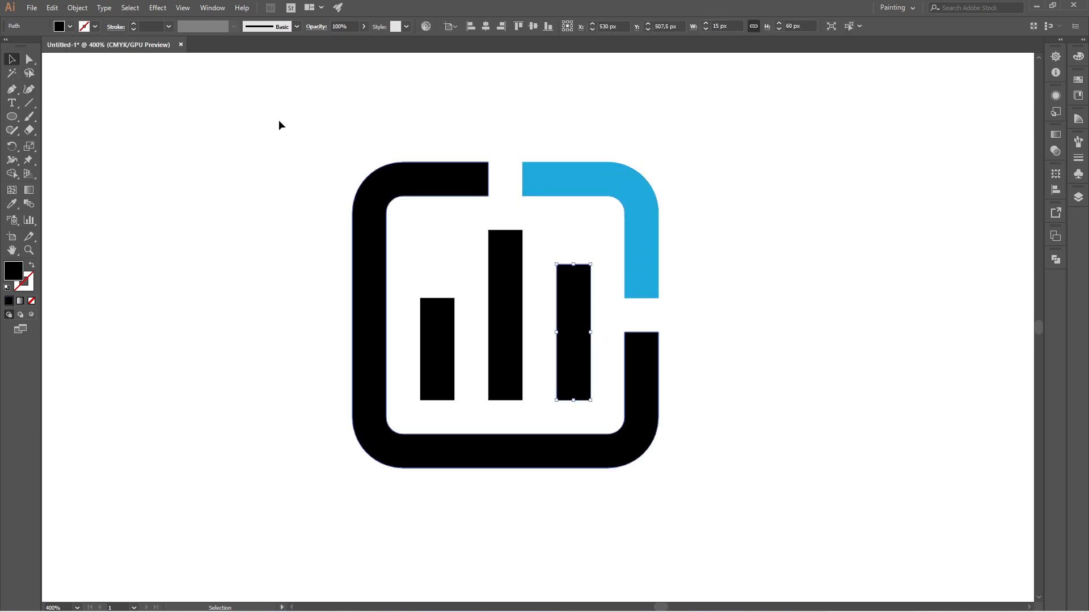
left_click(70, 27)
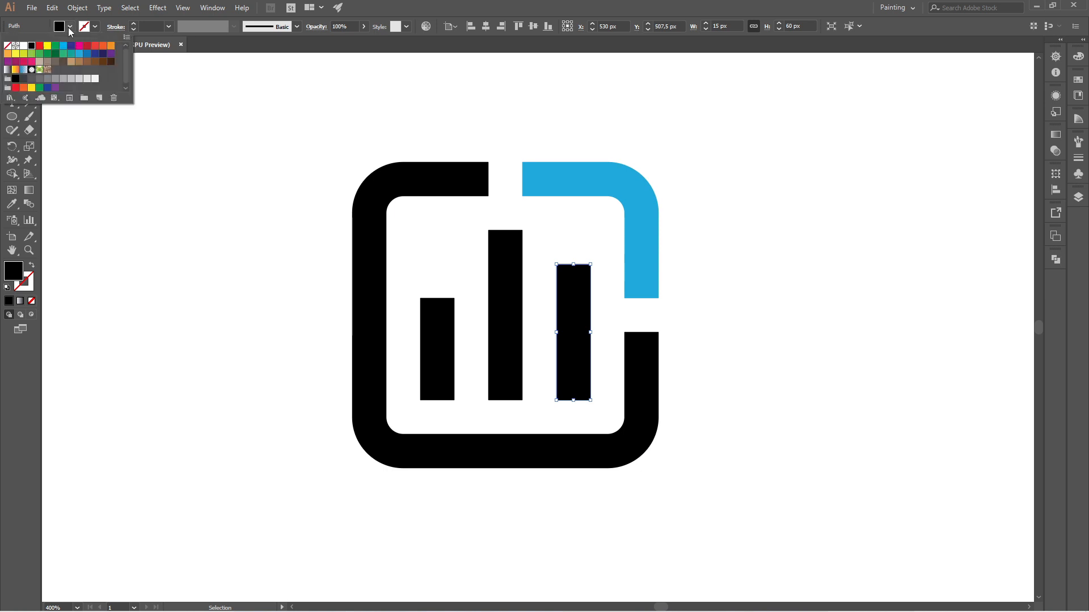
left_click(80, 56)
left_click(191, 181)
- Fill the tall middle bar with a green swatch
left_click(514, 278)
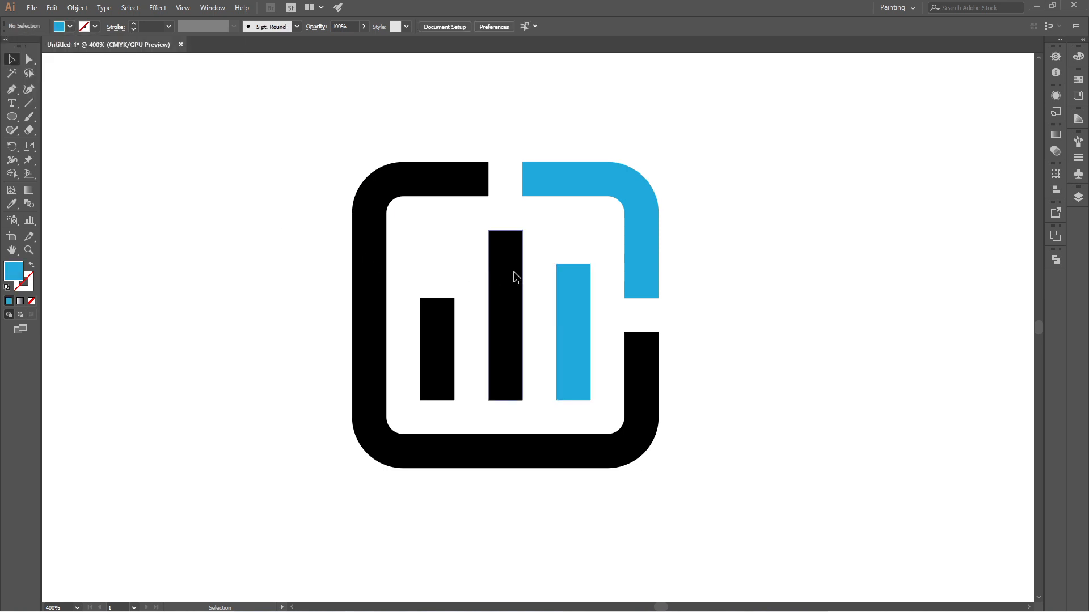
left_click(70, 27)
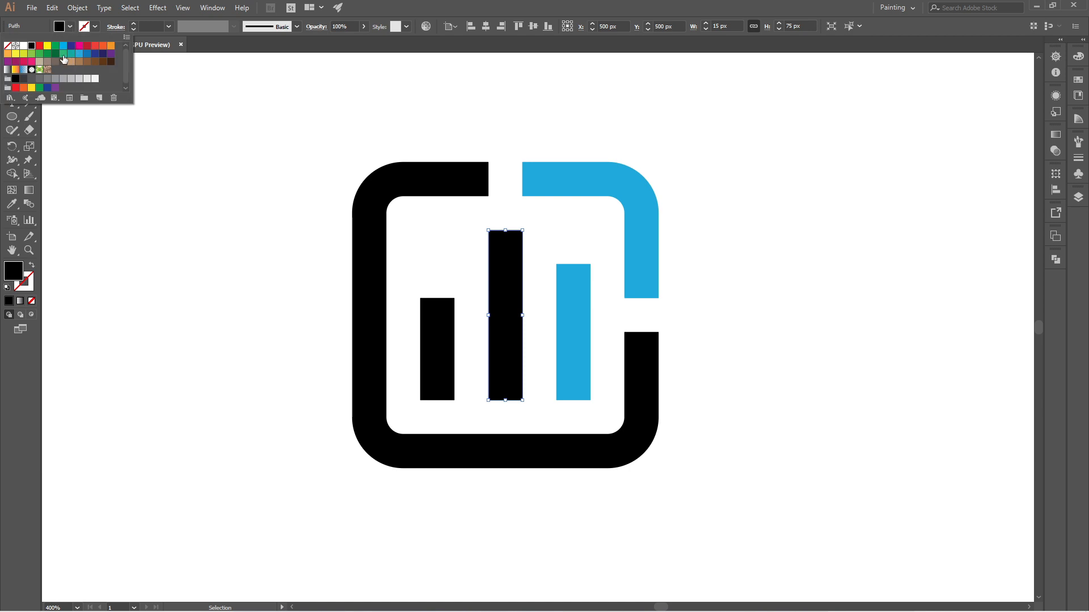
left_click(64, 59)
left_click(228, 211)
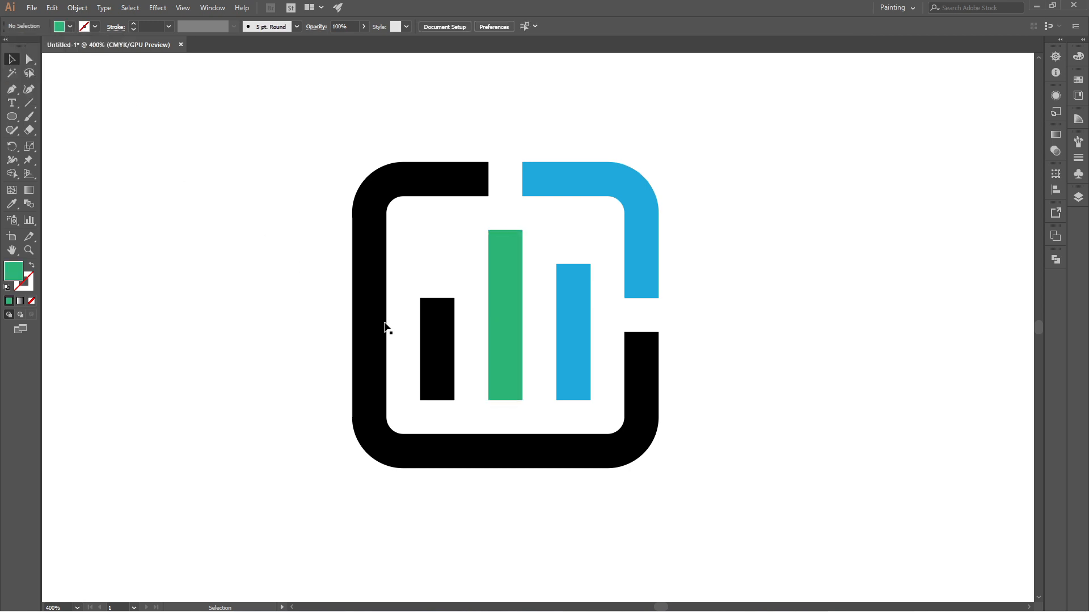
- Fill the short left bar with the orange swatch C=0 M=35 Y=85 K=0
left_click(430, 336)
left_click(70, 26)
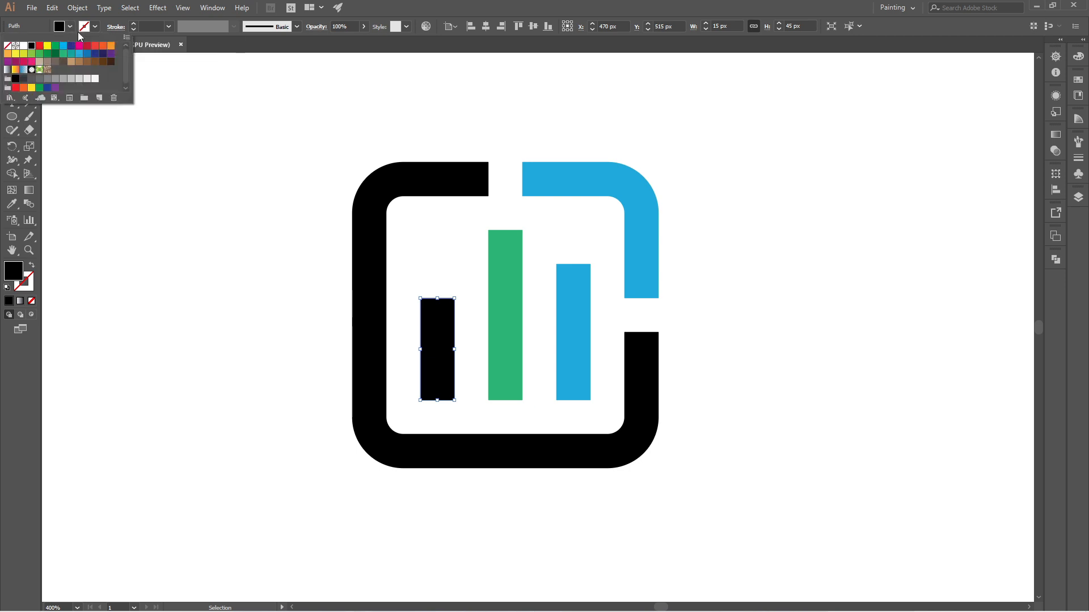
left_click(8, 54)
left_click(209, 230)
left_click(209, 230)
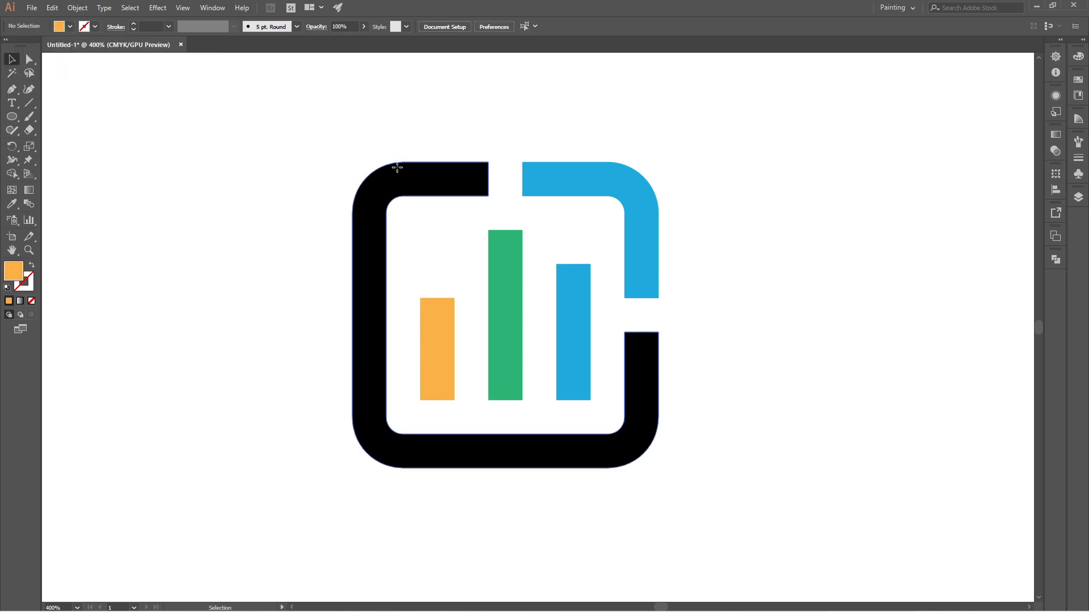
- Fill the large black frame piece with a dark blue swatch
left_click(397, 172)
left_click(70, 27)
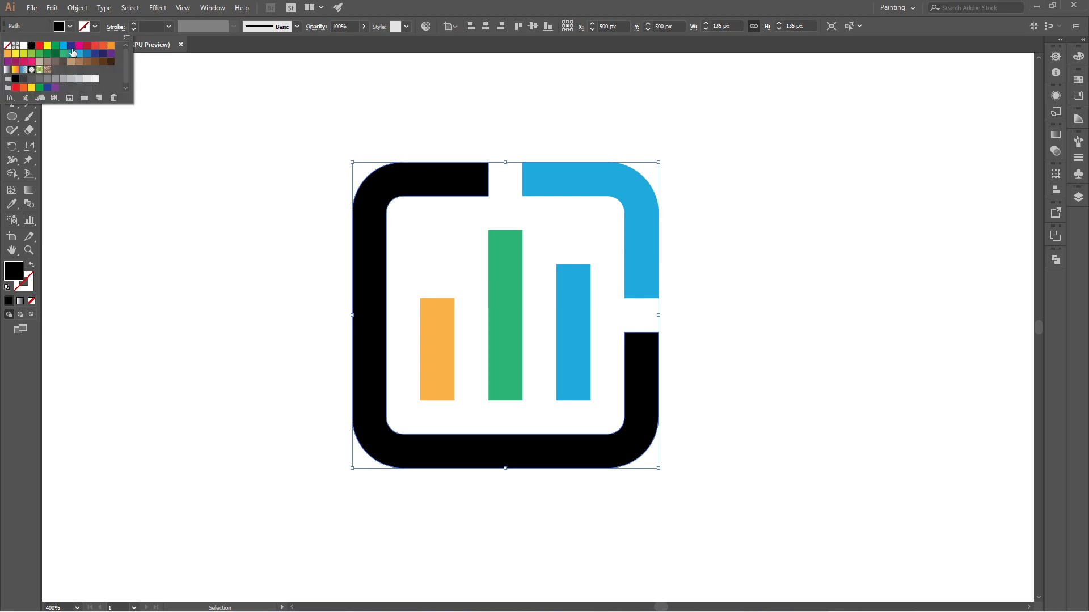
left_click(72, 49)
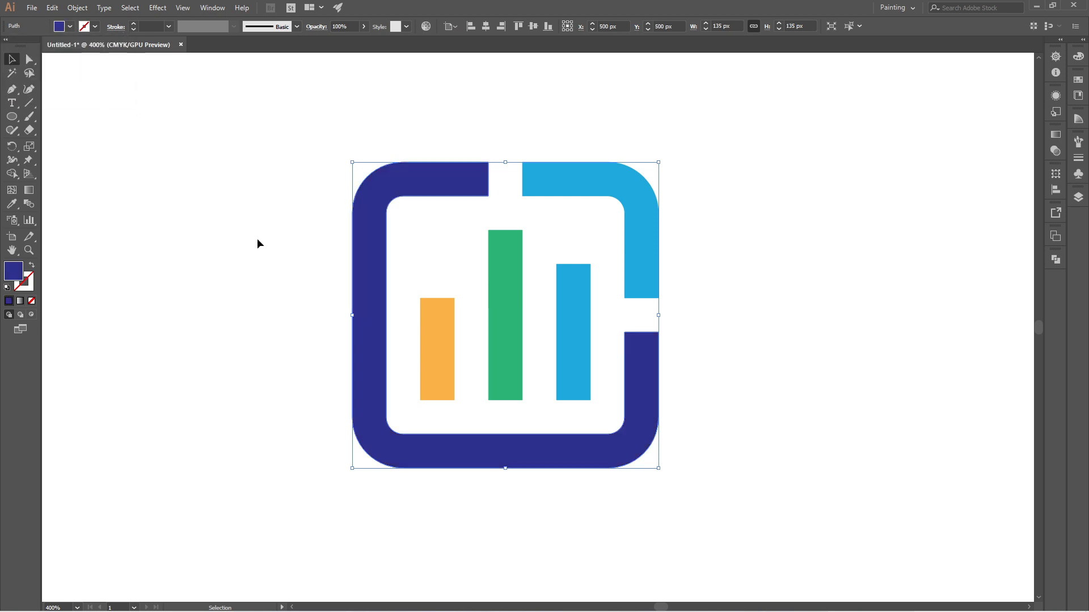
left_click(257, 238)
- Set the opacity of the light blue upper-right frame piece to 60%
left_click(648, 206)
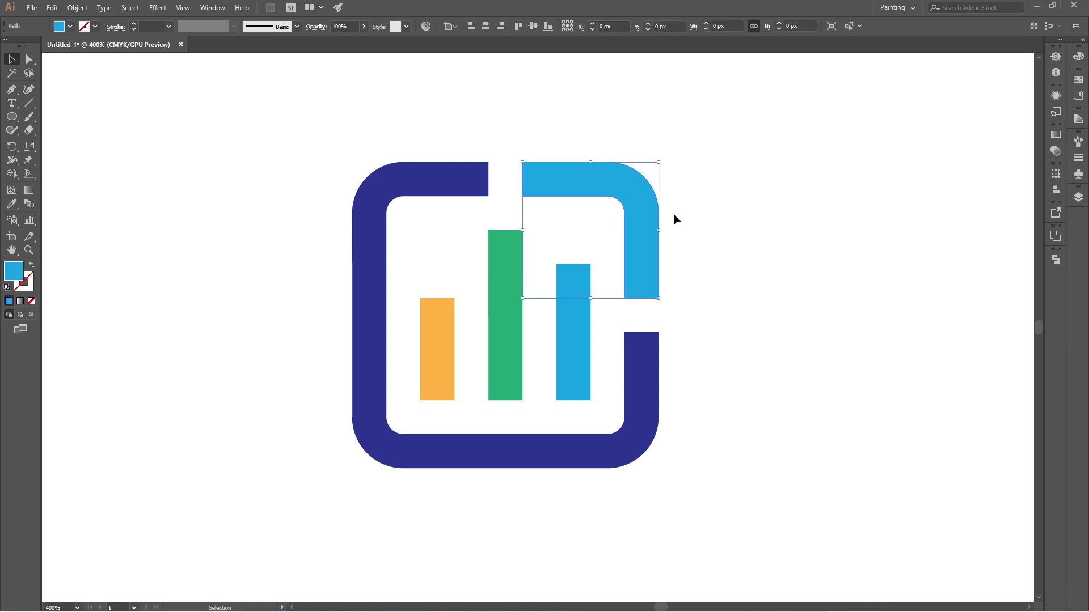
left_click(352, 27)
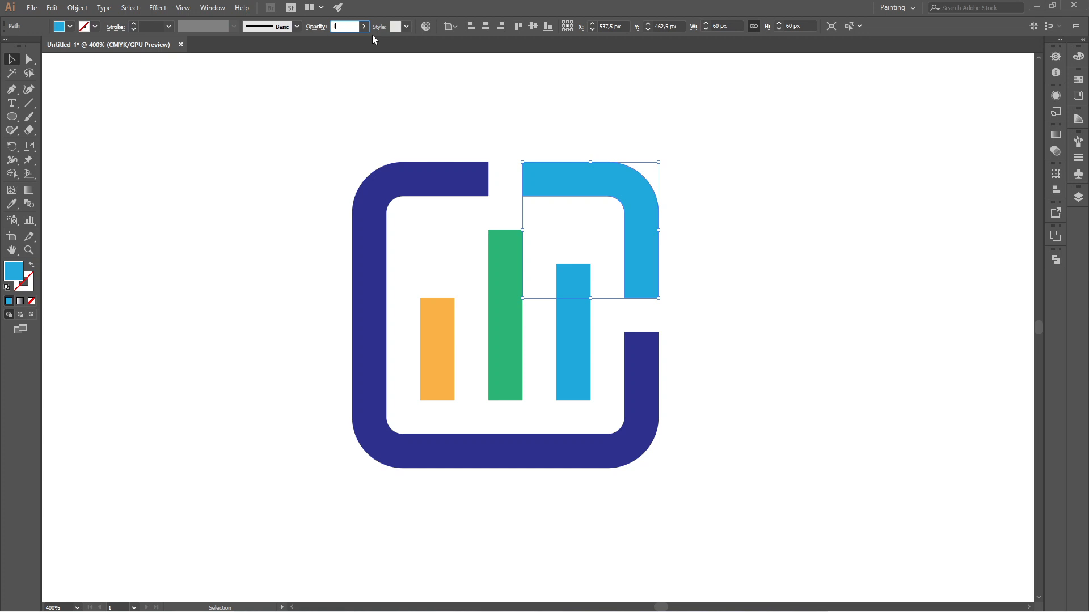
key("BackSpace")
key("BackSpace")
key("Return")
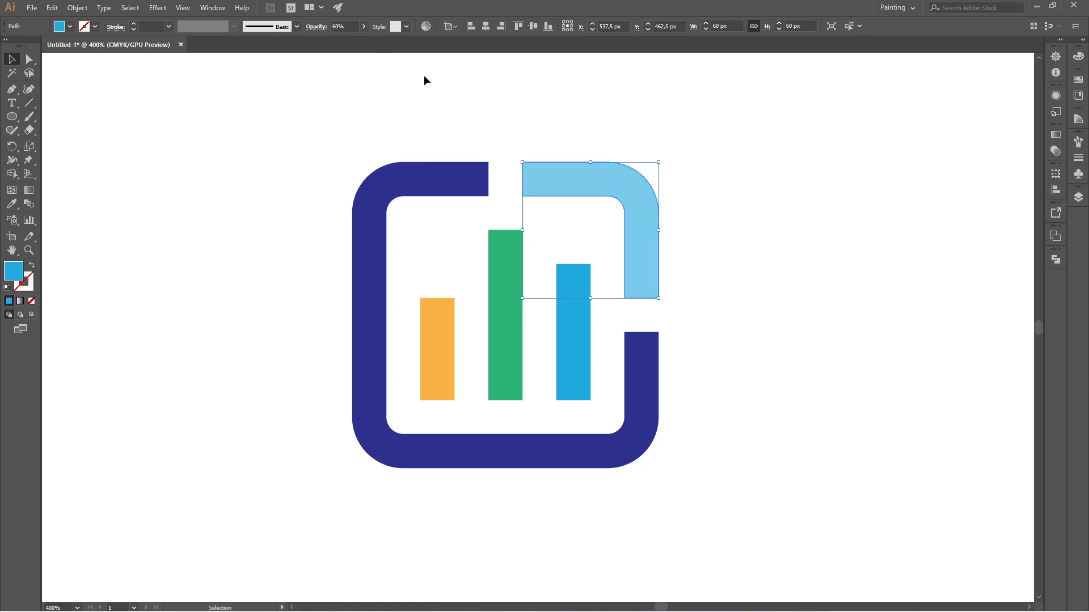
- Set the opacity of the light blue right bar to 60%
left_click(572, 315)
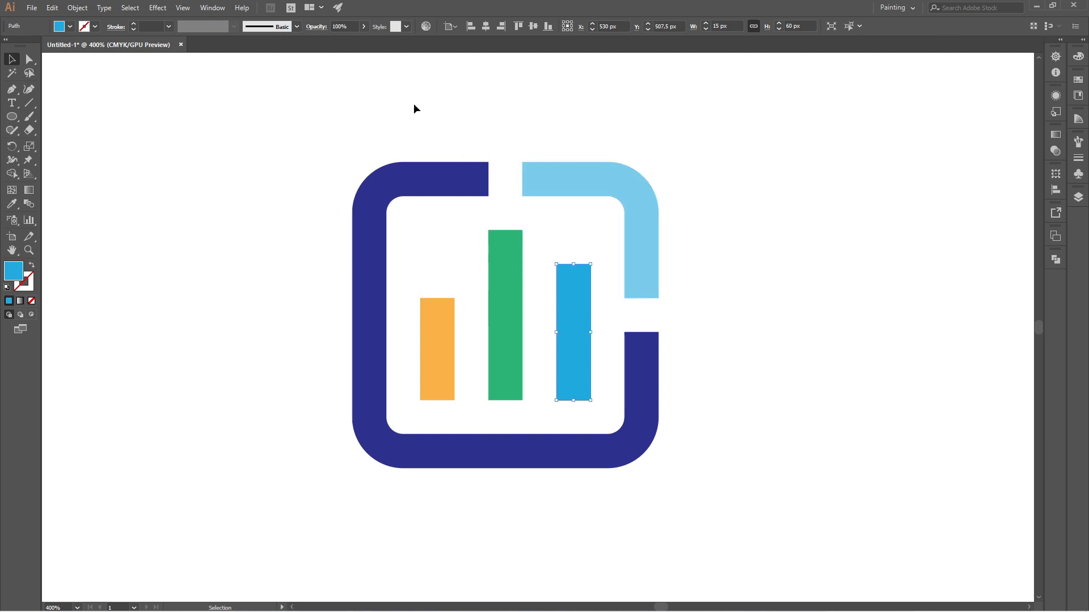
double_click(346, 27)
type("60")
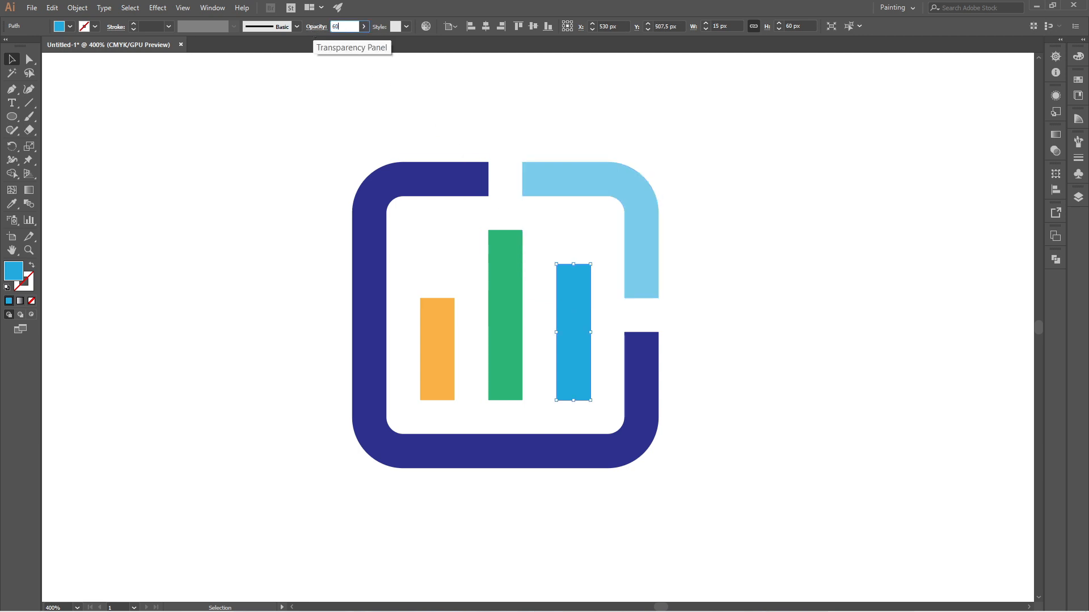
key("Return")
left_click(739, 262)
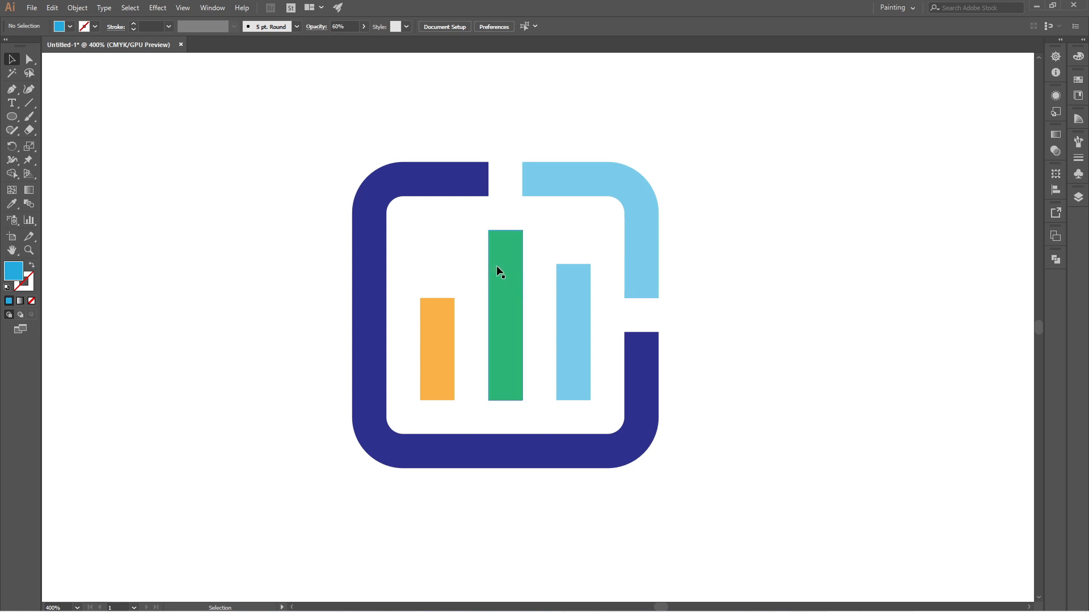
- Set the opacity of the green middle bar to 70%
left_click(512, 268)
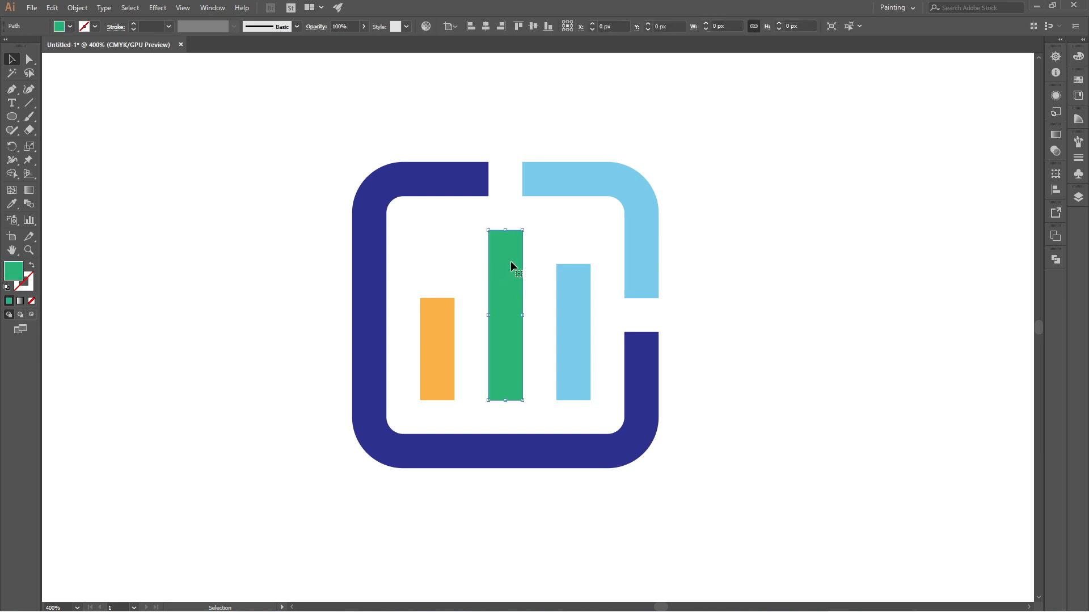
left_click(349, 26)
type("70")
key("Return")
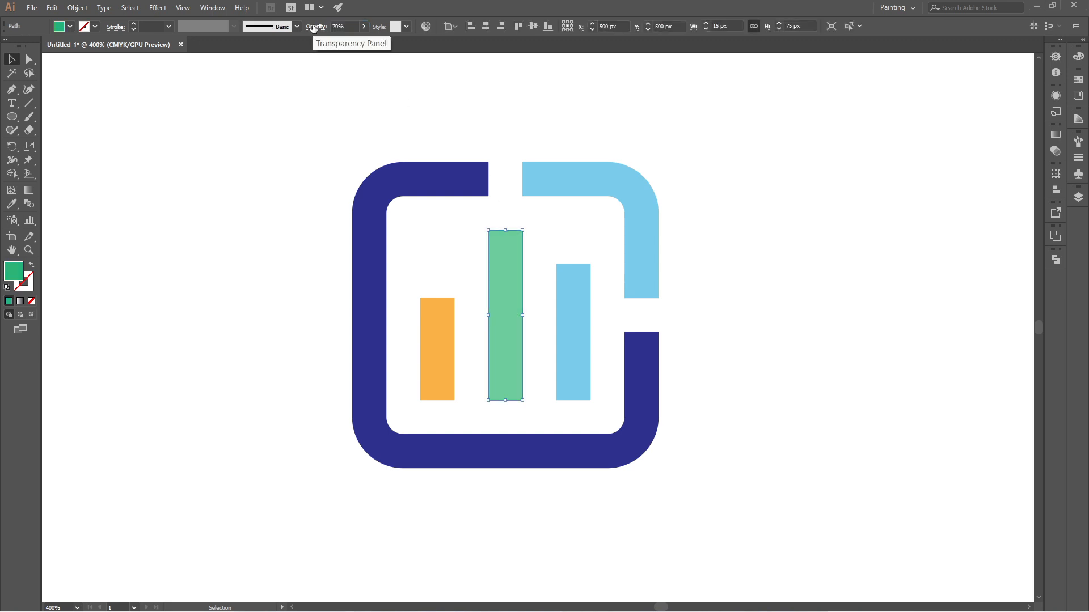
left_click(765, 235)
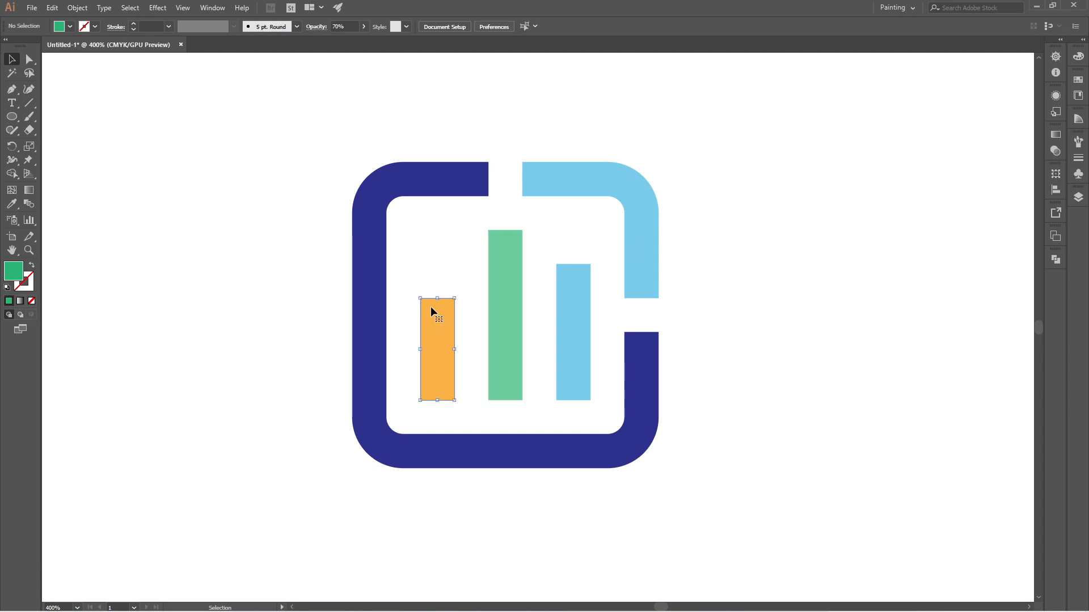
- Set the opacity of the short orange bar to 70%
left_click(430, 306)
left_click(347, 27)
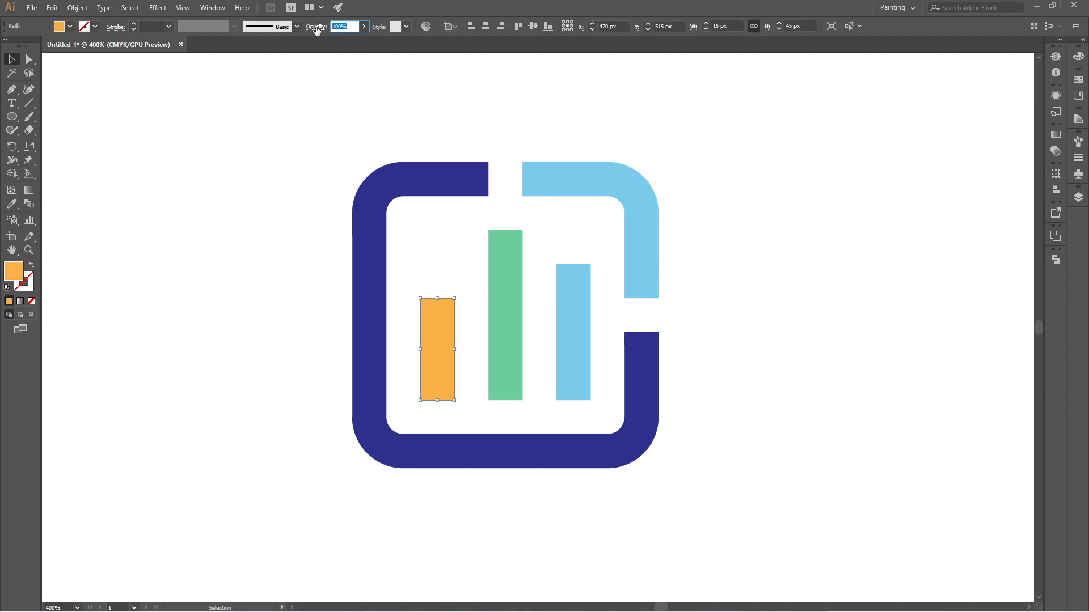
type("70")
key("Return")
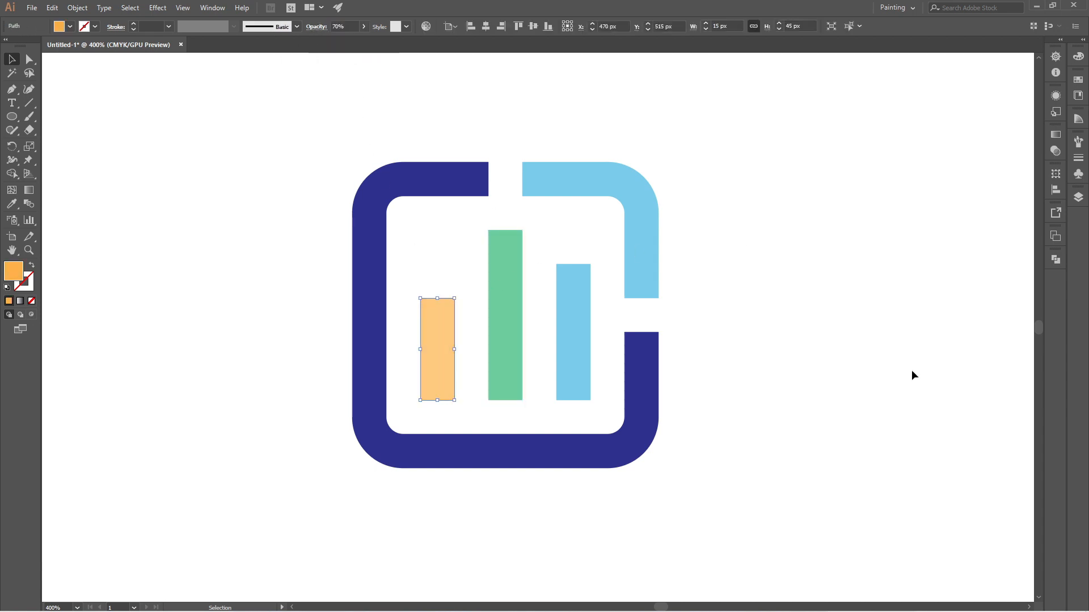
left_click(802, 347)
- Set the opacity of the large dark blue frame piece to 70%
left_click(452, 174)
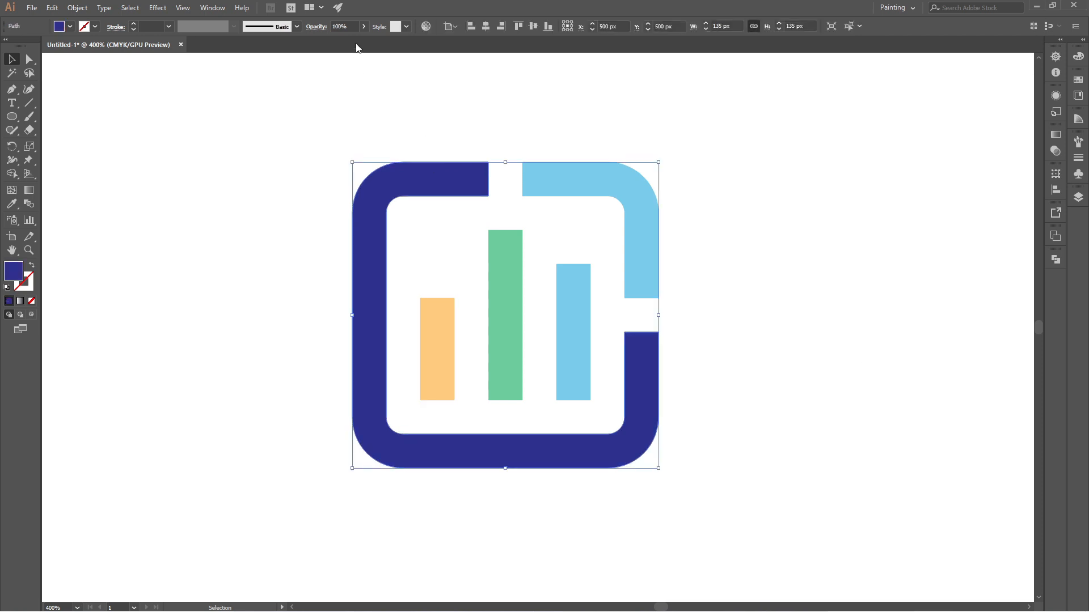
left_click(350, 27)
key("Return")
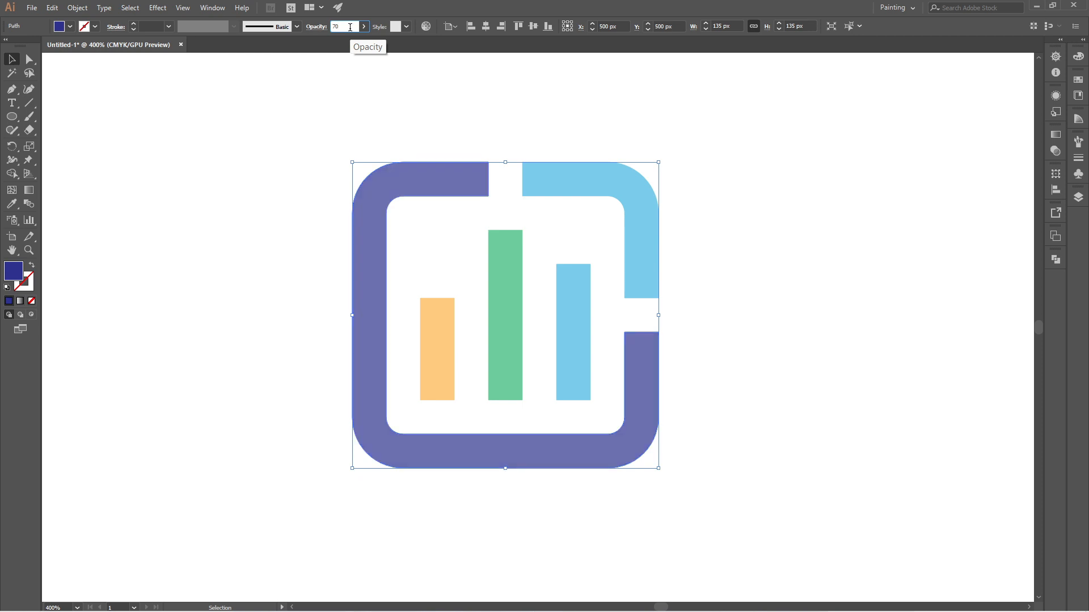
left_click(784, 296)
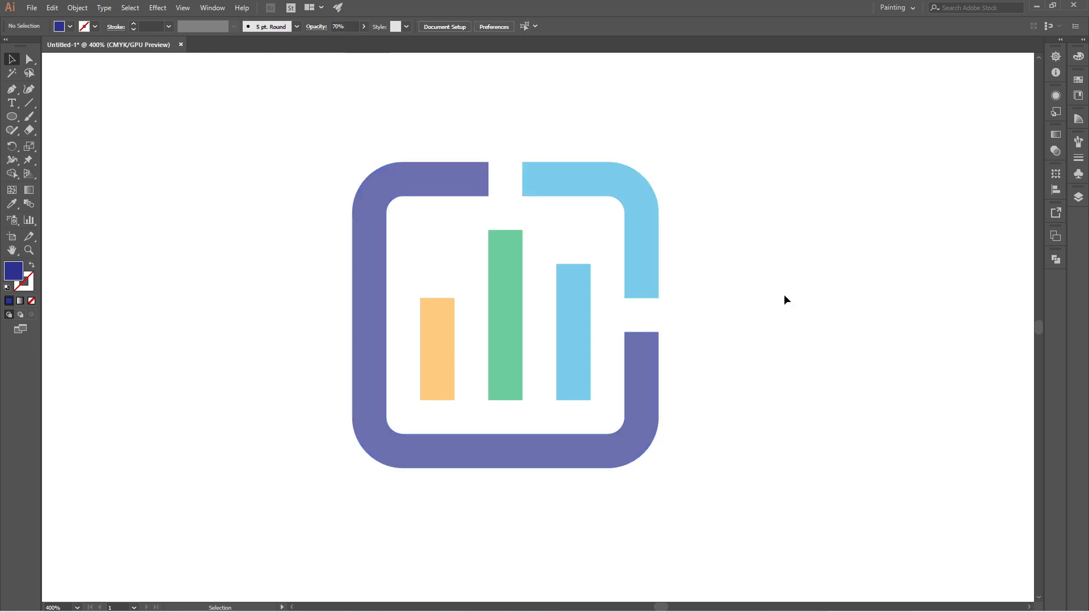
- Add a line of point text reading STATISTICS in the empty area left of the logo
left_click(15, 106)
left_click_drag(164, 265, 229, 341)
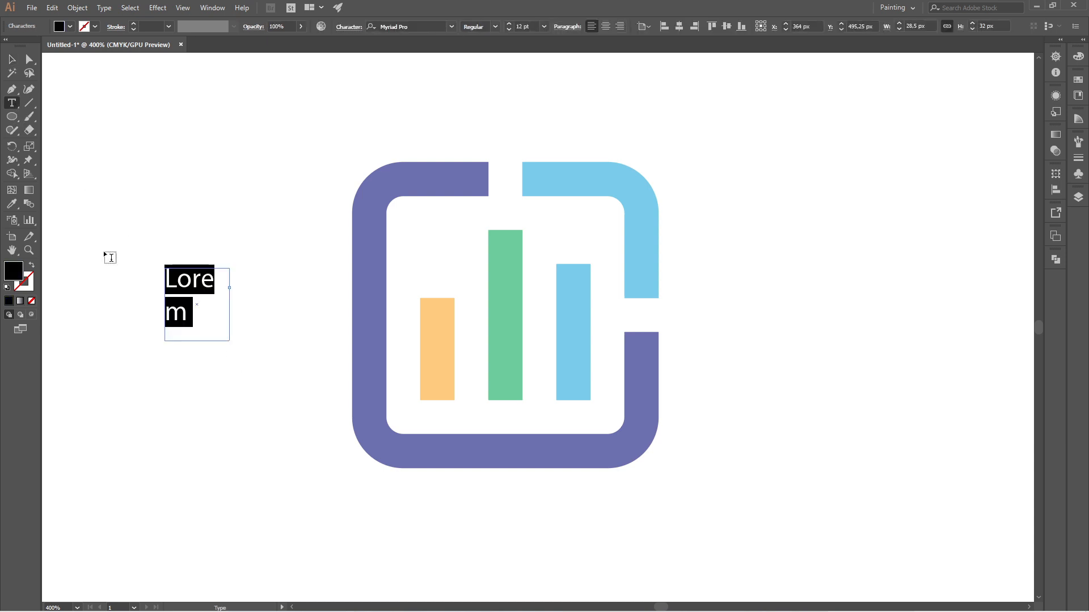
key("ctrl+z")
left_click(160, 242)
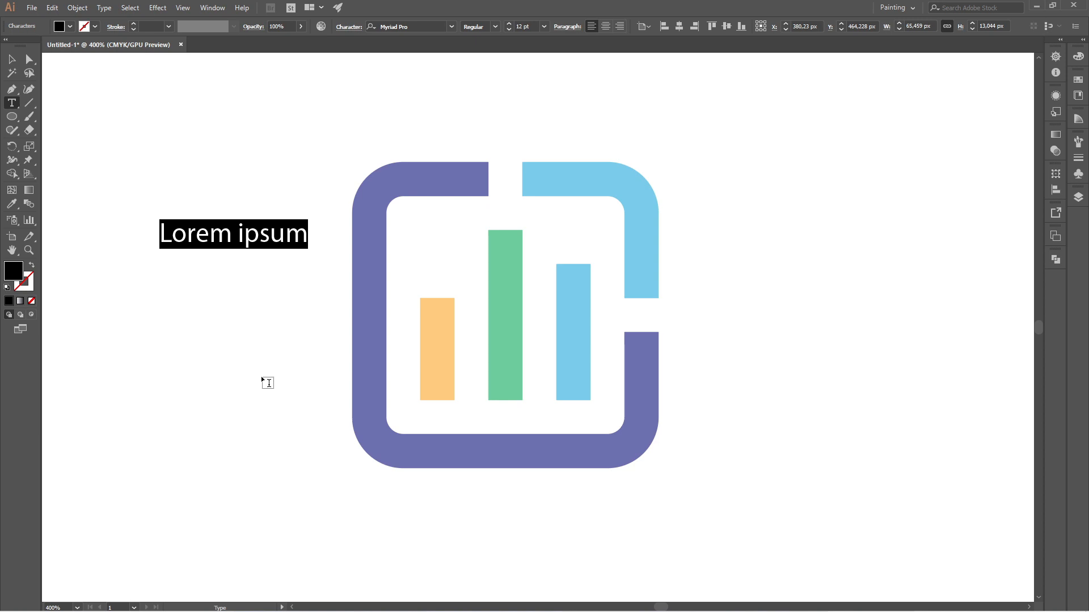
type("STAT")
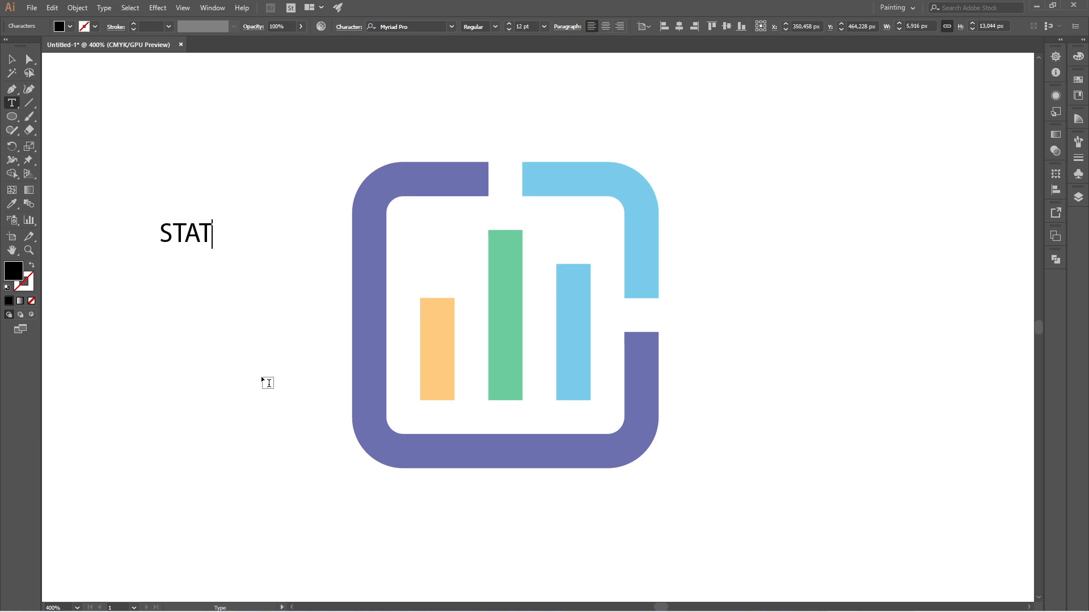
type("IS")
type("TI")
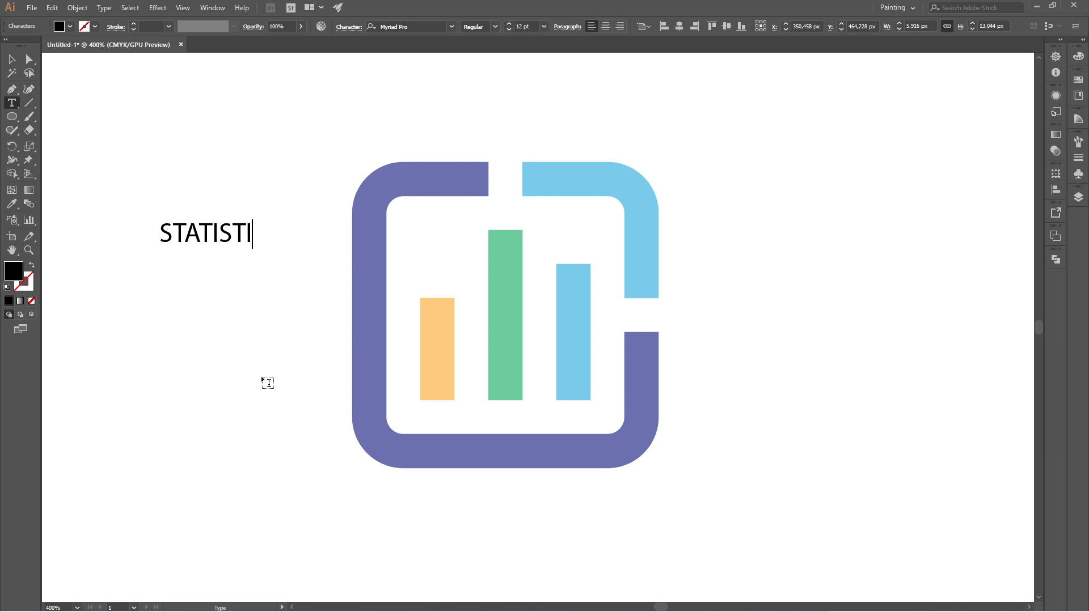
type("CS")
- Change the font of the whole STATISTICS text to Prompt Bold
key("ctrl+a")
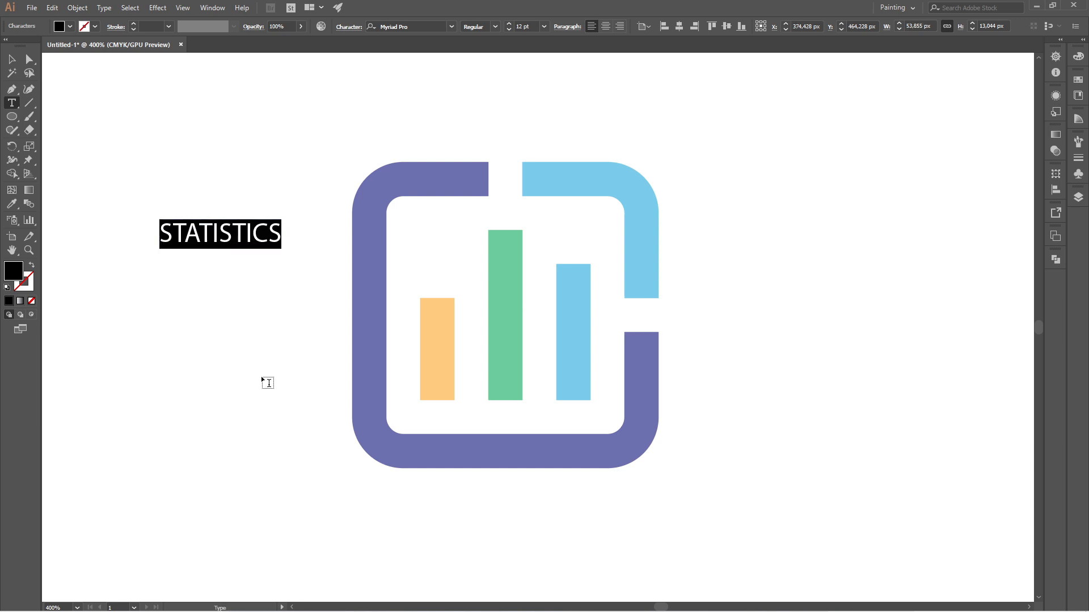
left_click(408, 23)
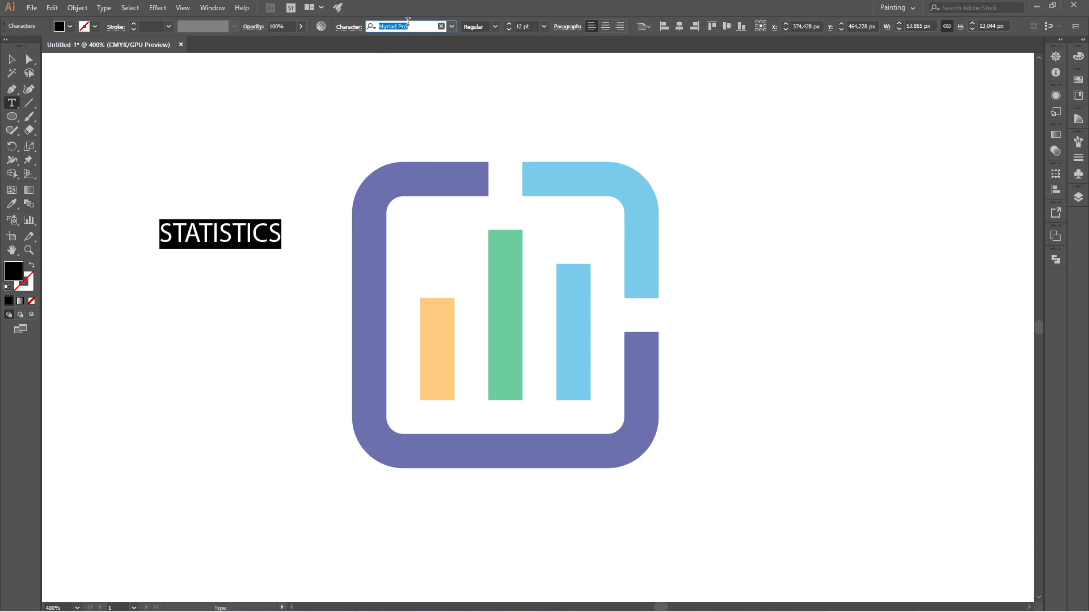
type("PRO")
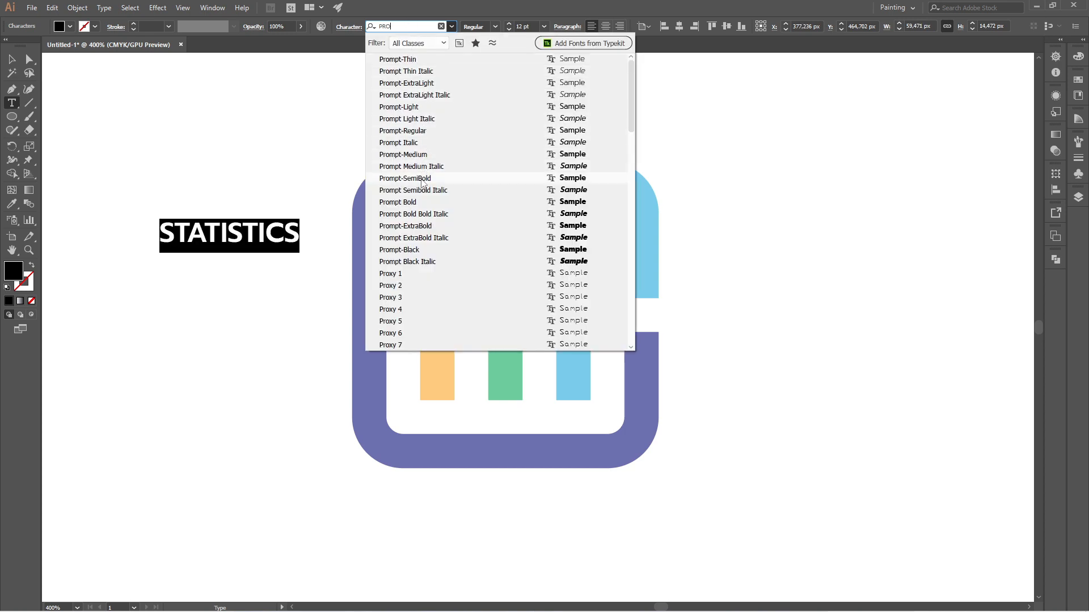
left_click(406, 205)
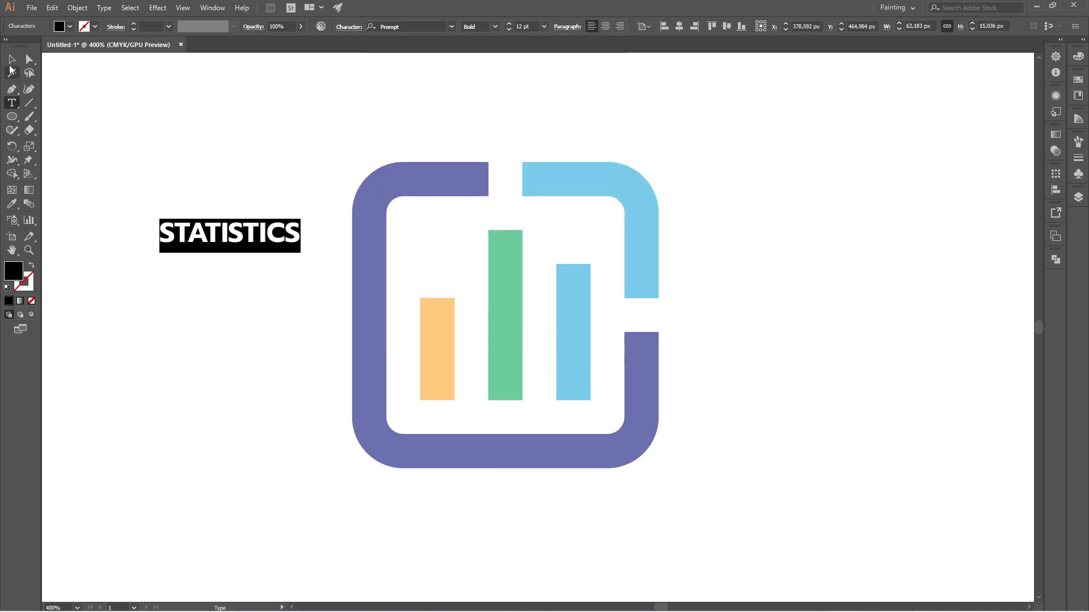
- Move the STATISTICS text directly below the logo and scale it up to the full width of the frame
left_click(11, 59)
left_click(208, 121)
left_click_drag(200, 245, 383, 516)
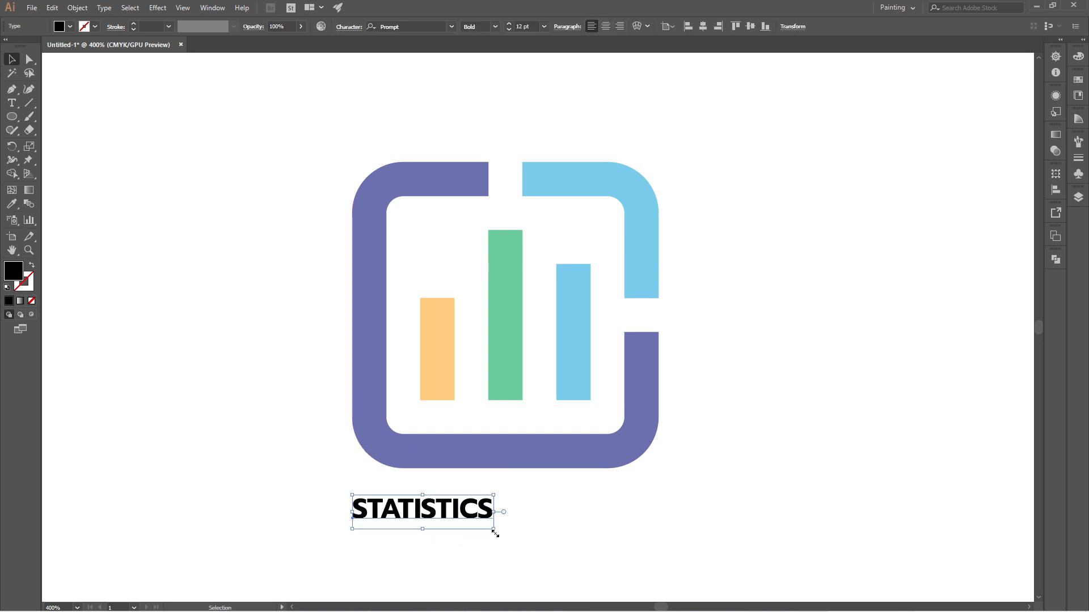
left_click_drag(495, 530, 612, 347)
scroll(611, 344, "up", 8)
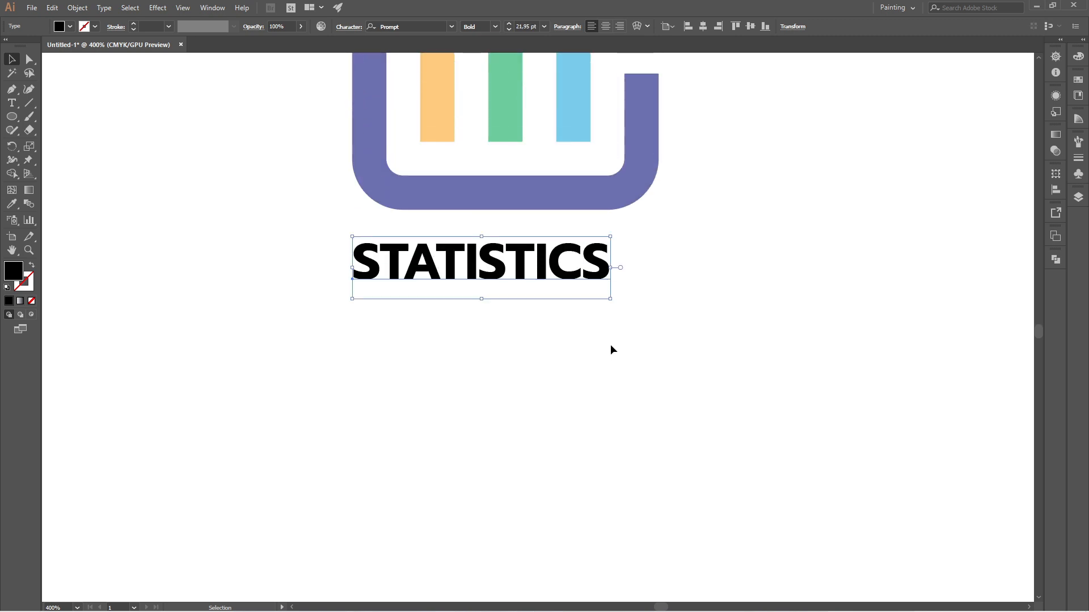
left_click_drag(613, 303, 660, 333)
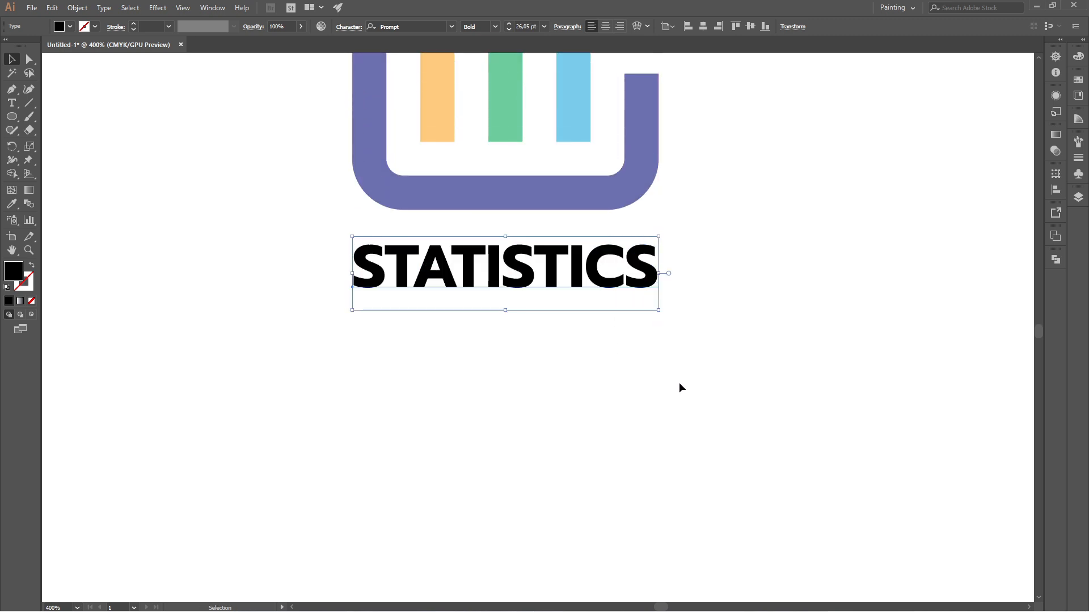
scroll(556, 408, "up", 3)
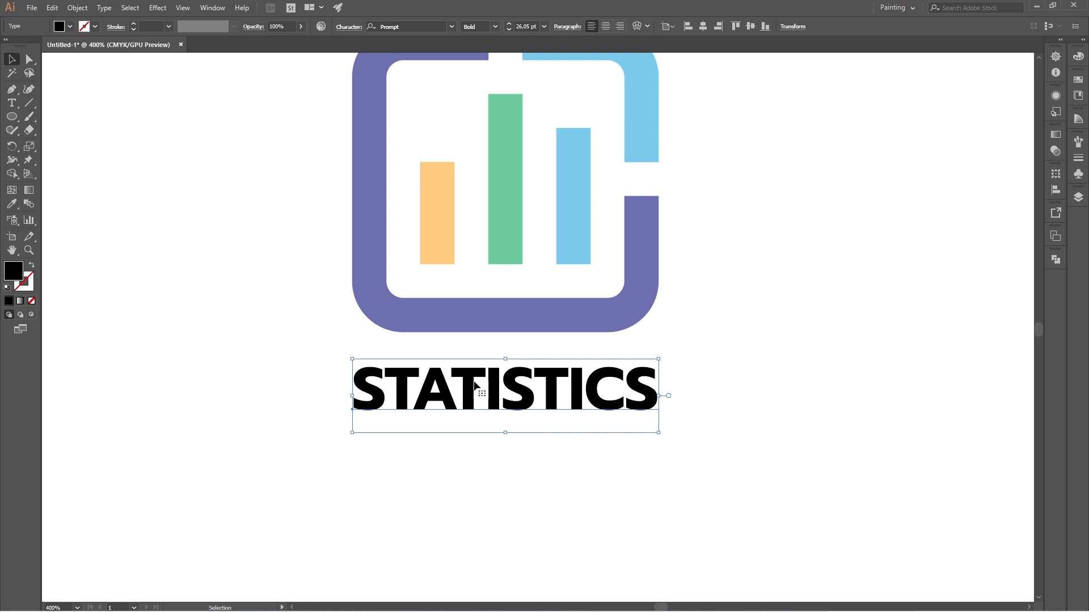
- Move the STATISTICS text to the right of the logo, beside the lower part of the frame
left_click_drag(501, 363, 795, 203)
scroll(448, 203, "down", 1)
scroll(817, 226, "up", 1)
scroll(366, 242, "down", 2)
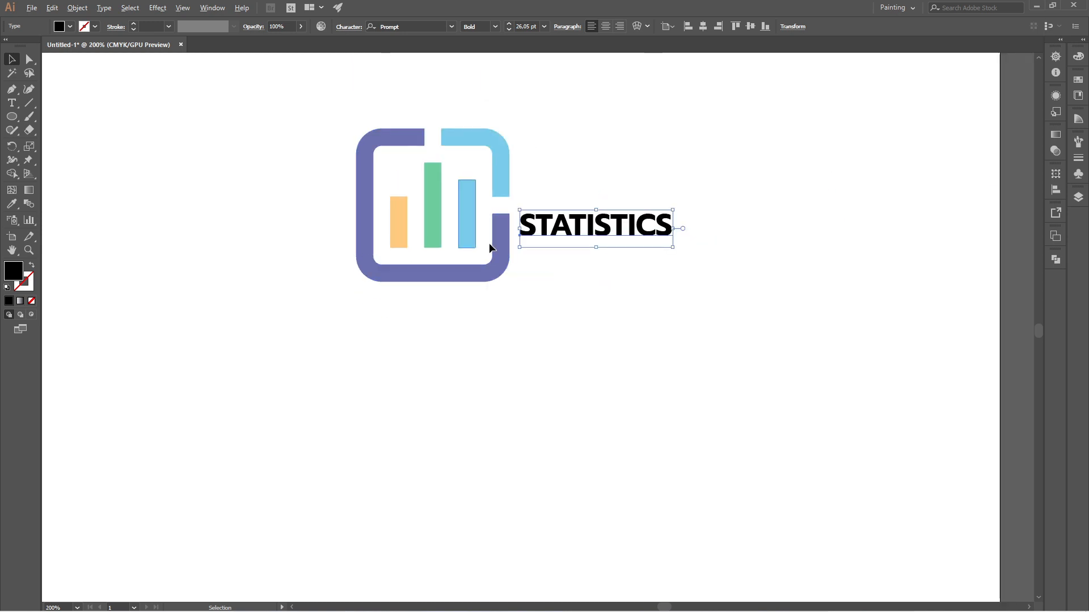
scroll(622, 228, "up", 1)
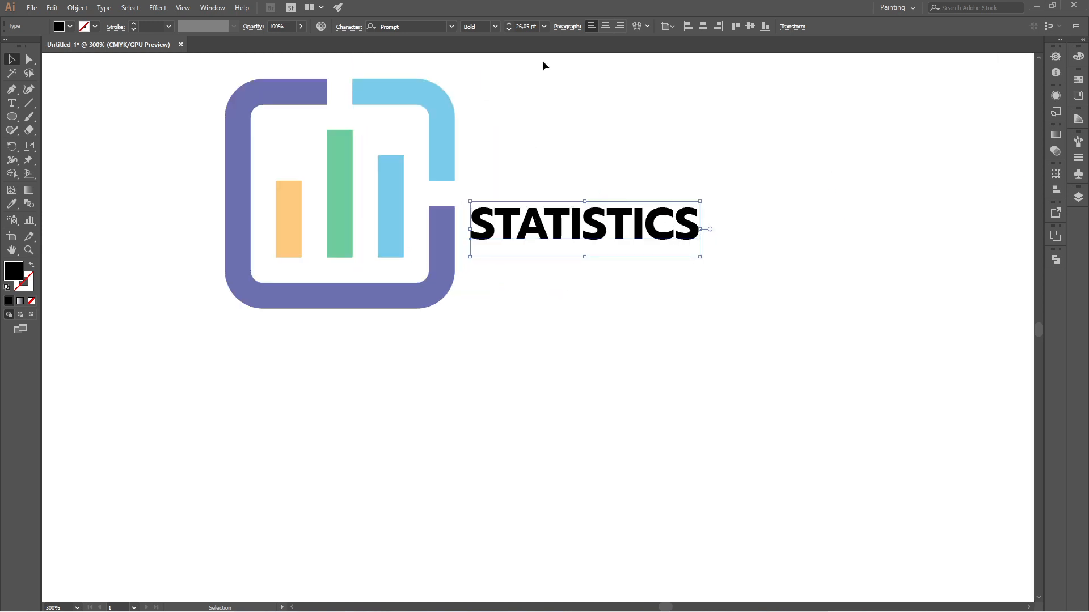
- Set the font size of the STATISTICS text to 50 pt
left_click(520, 28)
type("50")
key("Return")
- Fine-tune the STATISTICS text's position so its top lines up with the lower right frame end, with a small gap beside the frame
left_click_drag(562, 213, 558, 269)
left_click(588, 364)
left_click_drag(490, 246, 494, 219)
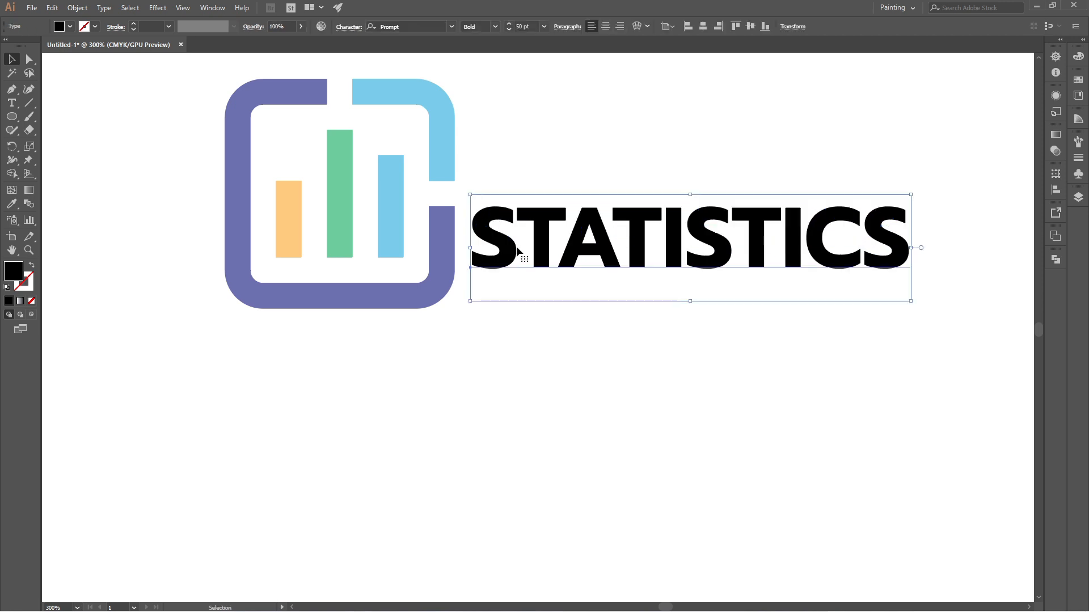
key("Down")
key("Down")
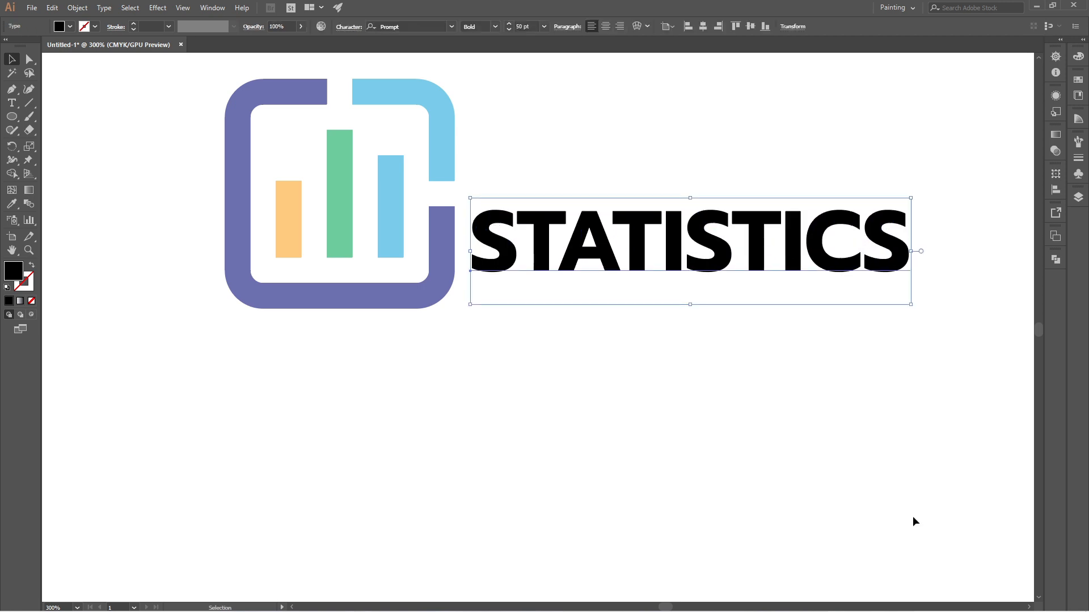
key("Up")
key("Up")
key("Down")
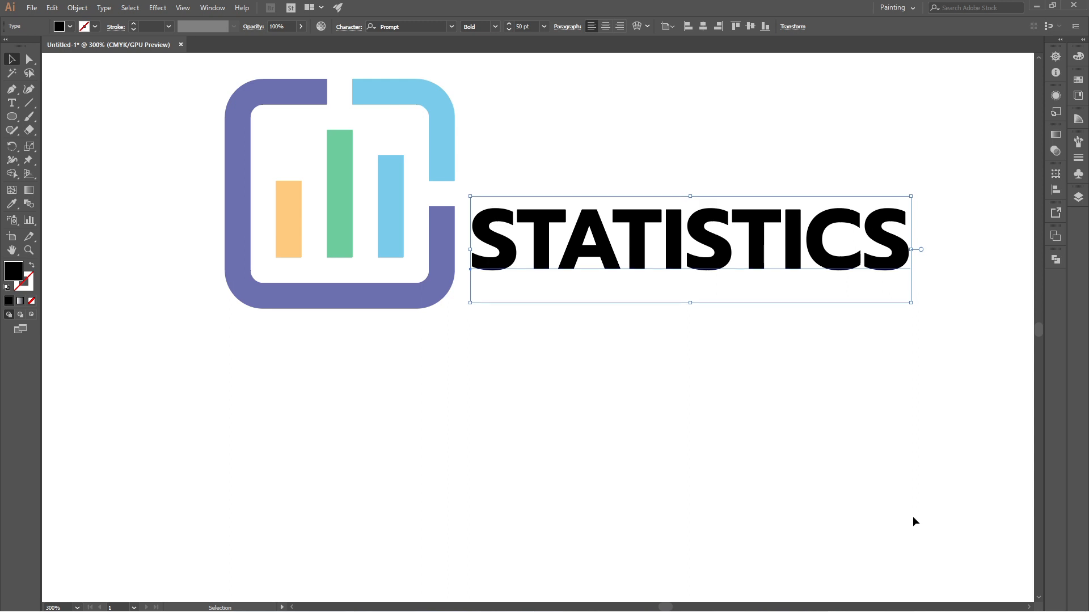
key("Right")
key("Right")
key("Right")
key("Up")
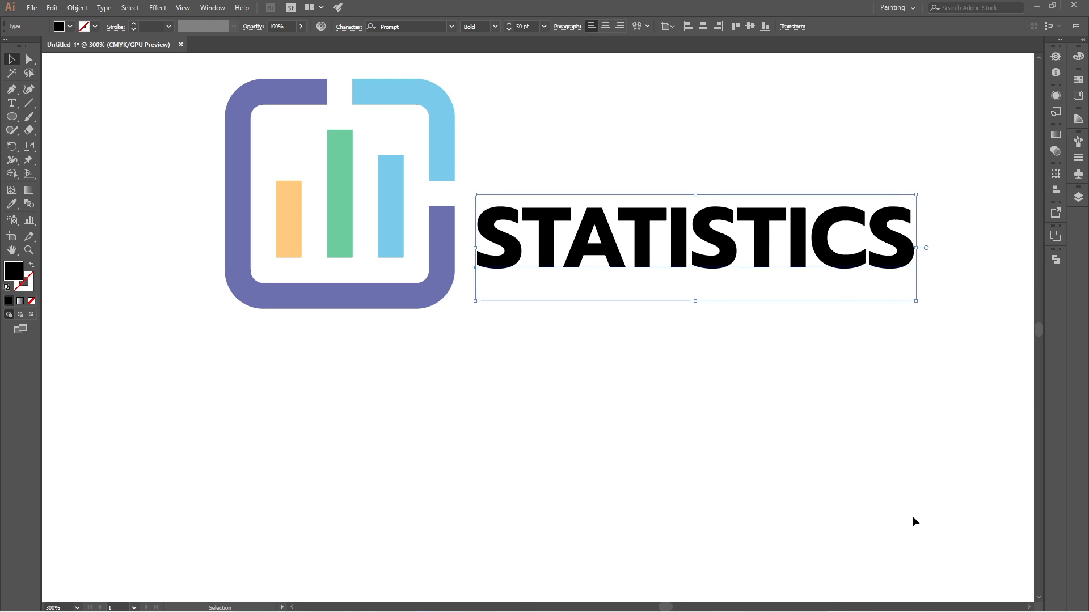
left_click(593, 409)
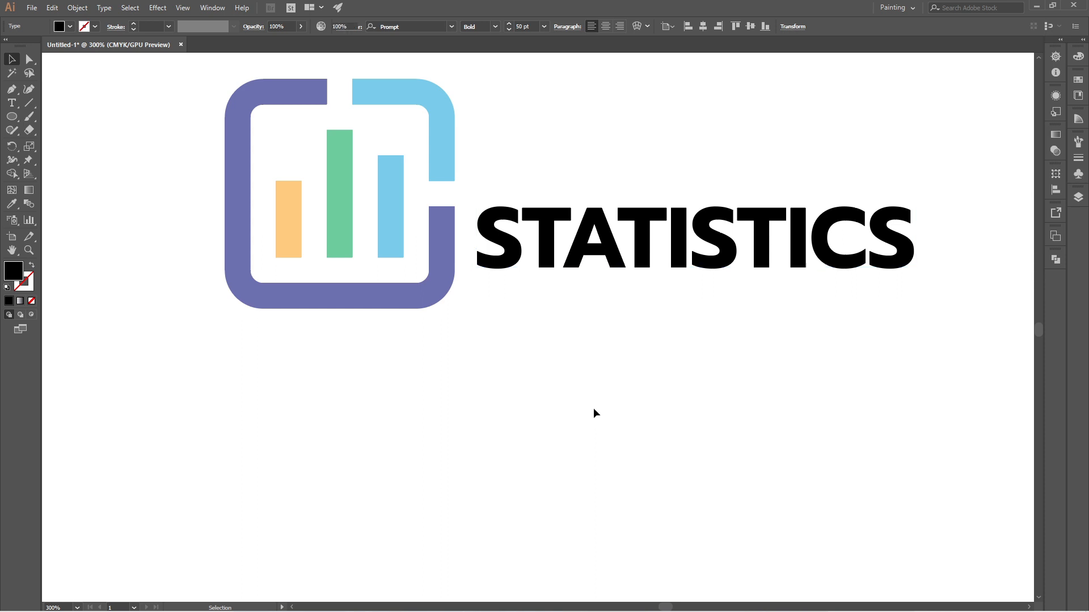
left_click(79, 608)
left_click(112, 594)
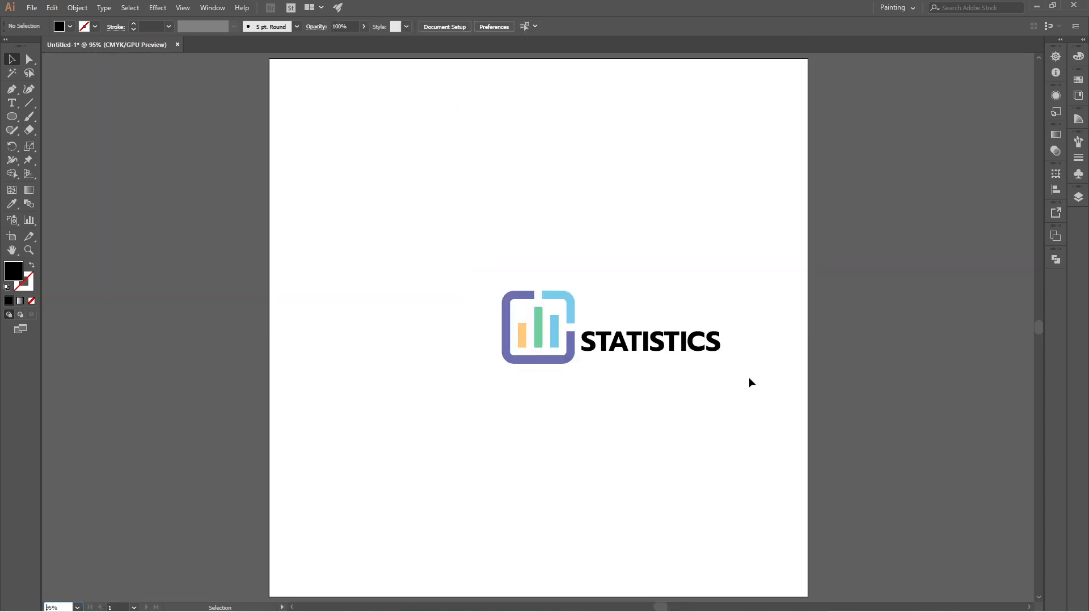